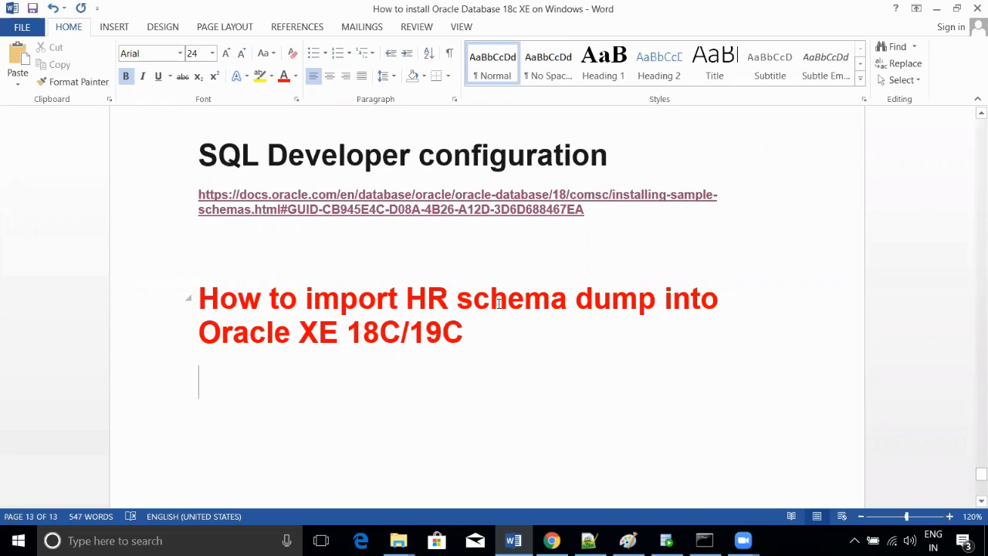
- Switch from the Word HR import notes to the Paint sketch of SQL Developer and Oracle 18c
left_click(628, 541)
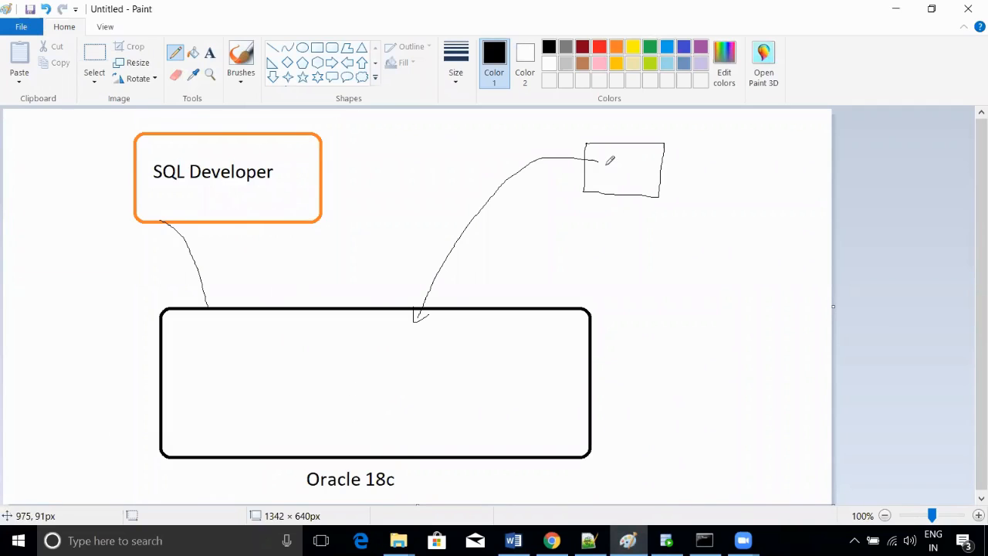
- Write HR in the small box, divide the Oracle 18c box, write HR in its right half, then return to Word
mouse_move(604, 159)
left_mouse_down()
mouse_move(603, 171)
mouse_move(616, 164)
left_mouse_up()
mouse_move(616, 153)
left_mouse_down()
mouse_move(619, 183)
mouse_move(638, 152)
mouse_move(638, 167)
left_mouse_up()
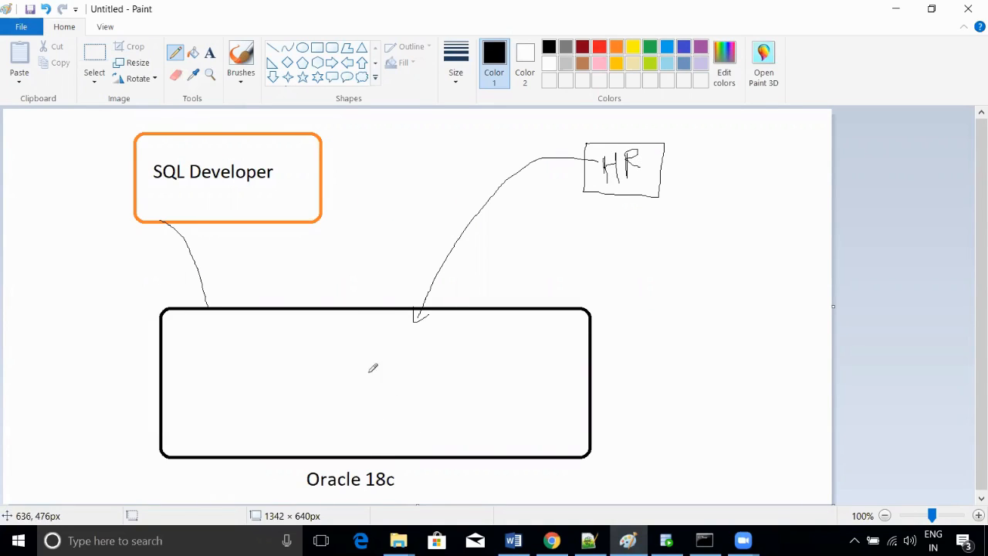
left_click_drag(352, 309, 344, 453)
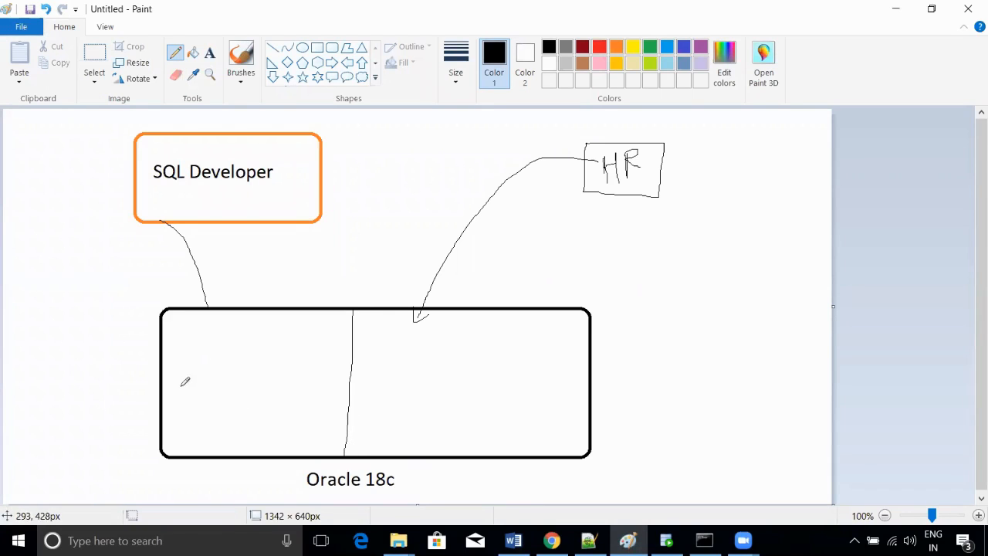
mouse_move(399, 352)
left_mouse_down()
mouse_move(402, 388)
mouse_move(414, 357)
mouse_move(420, 395)
left_mouse_up()
mouse_move(424, 352)
left_mouse_down()
mouse_move(424, 381)
mouse_move(429, 371)
mouse_move(444, 380)
left_mouse_up()
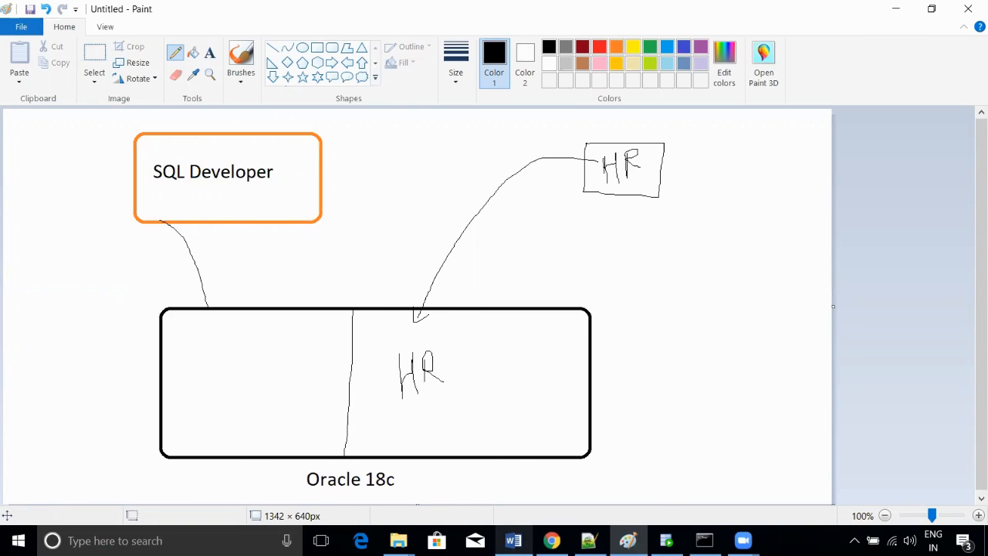
left_click(513, 540)
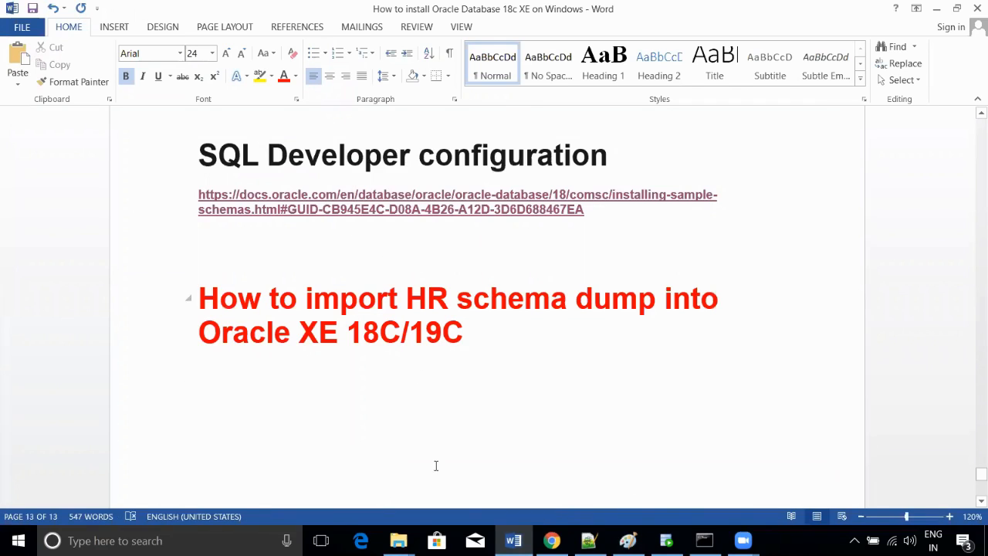
- Show the manual HR schema install steps in the Oracle docs and close the old SQL*Plus console
left_click(551, 540)
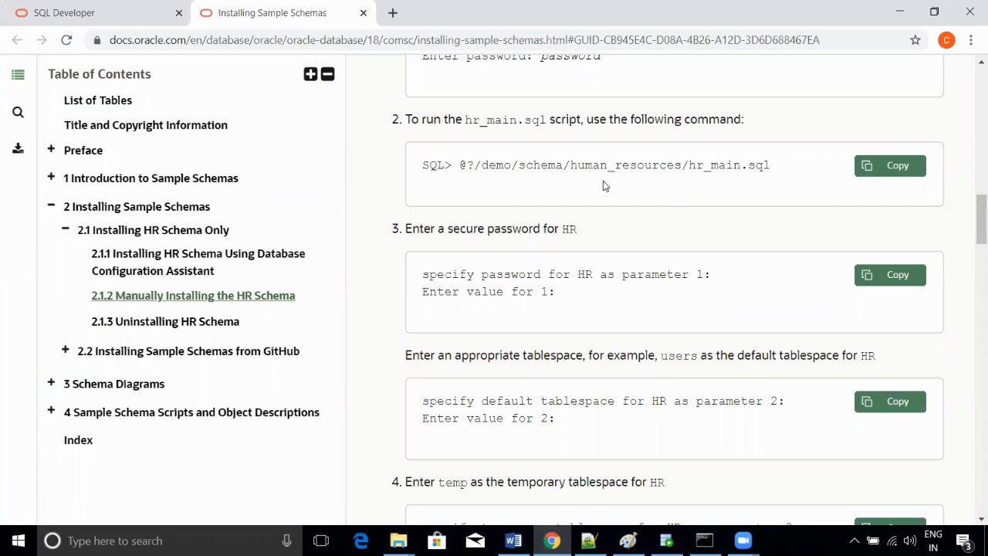
scroll(504, 193, "up", 2)
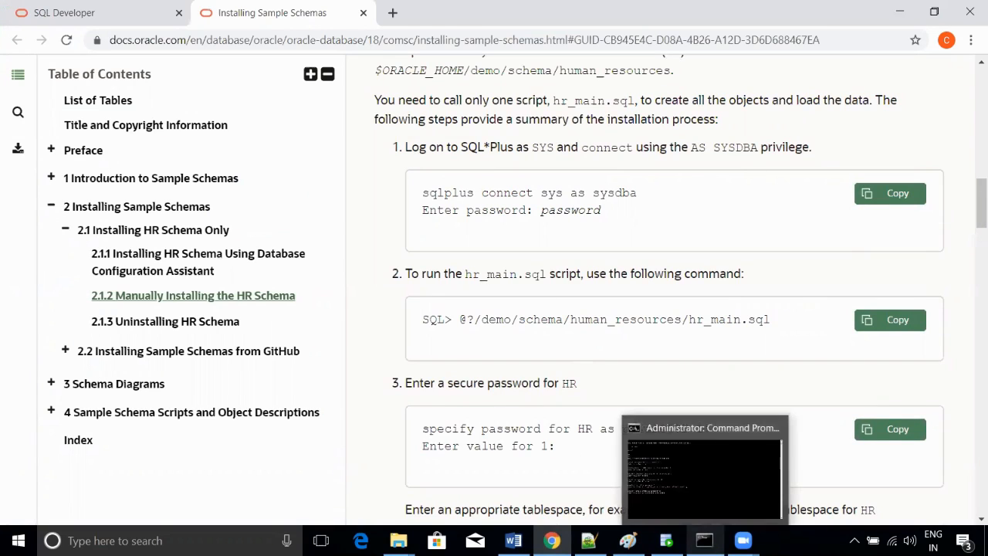
left_click(704, 541)
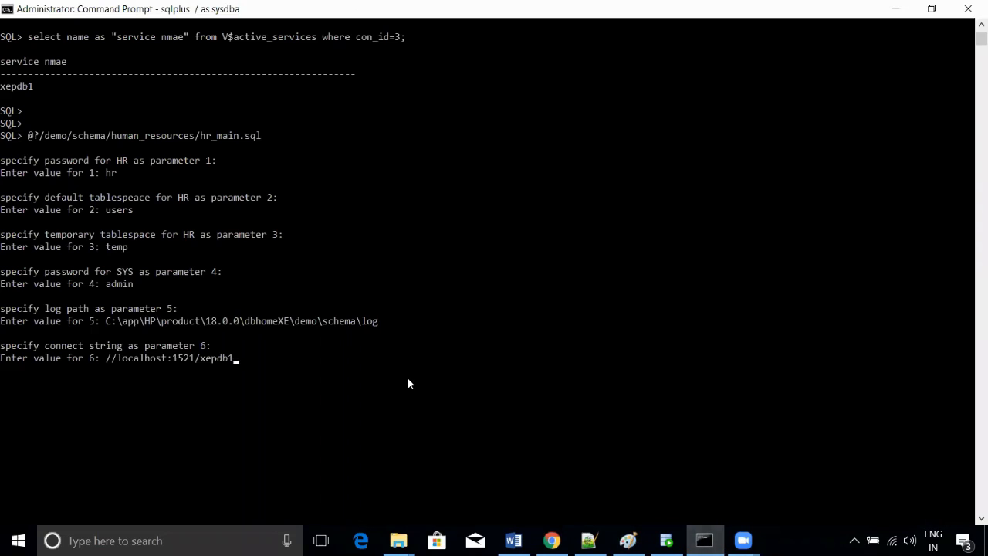
scroll(407, 377, "down", 1)
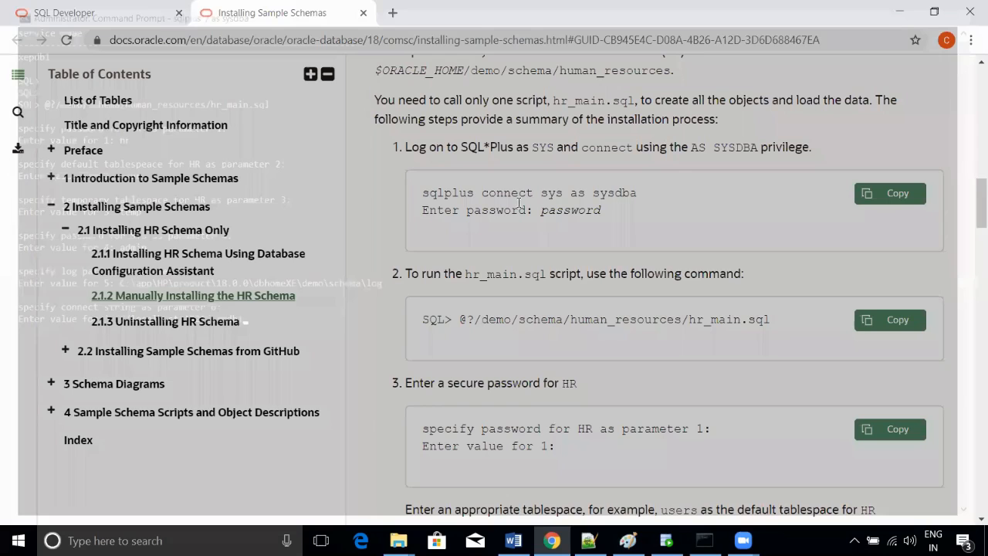
left_click(968, 9)
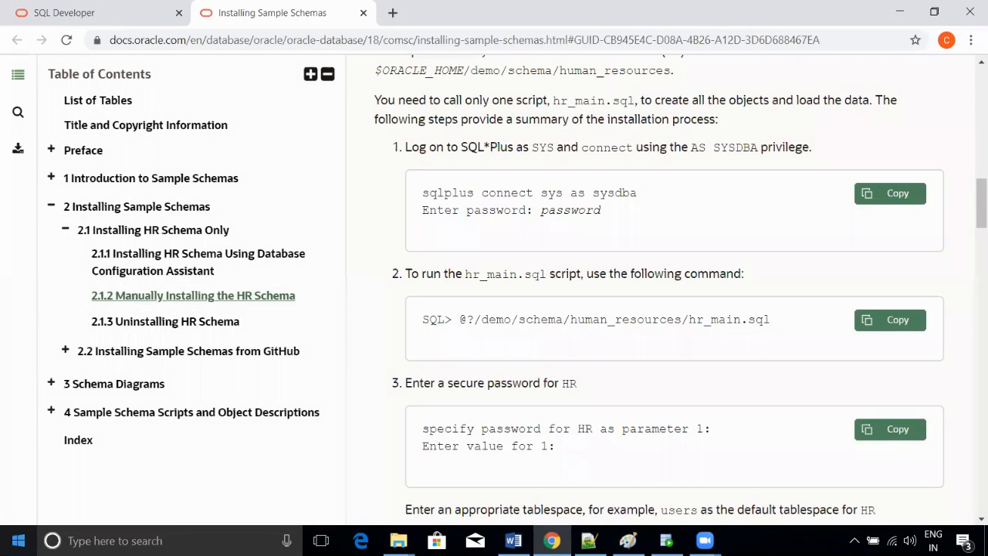
- Launch Command Prompt as administrator and maximise the console
left_click(114, 540)
type("cmd")
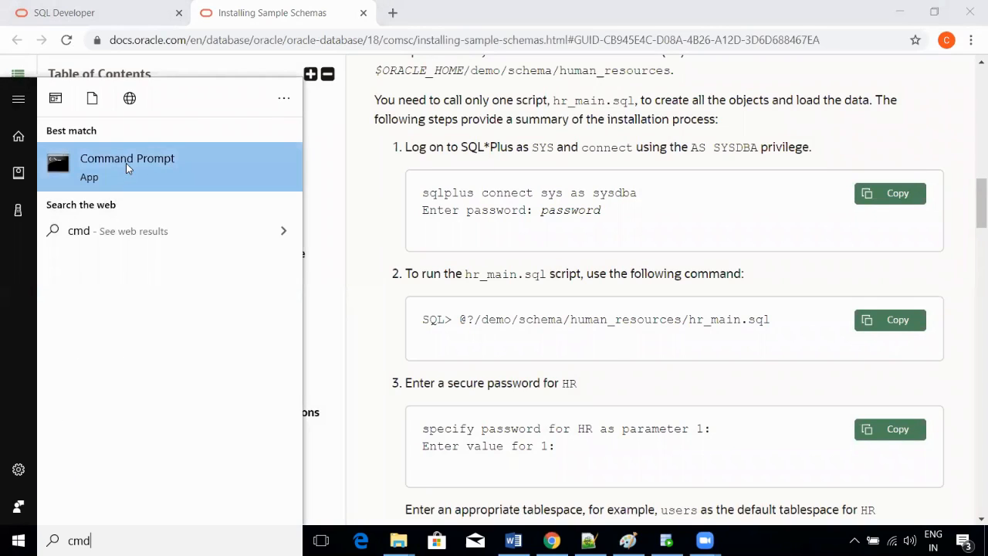
right_click(128, 162)
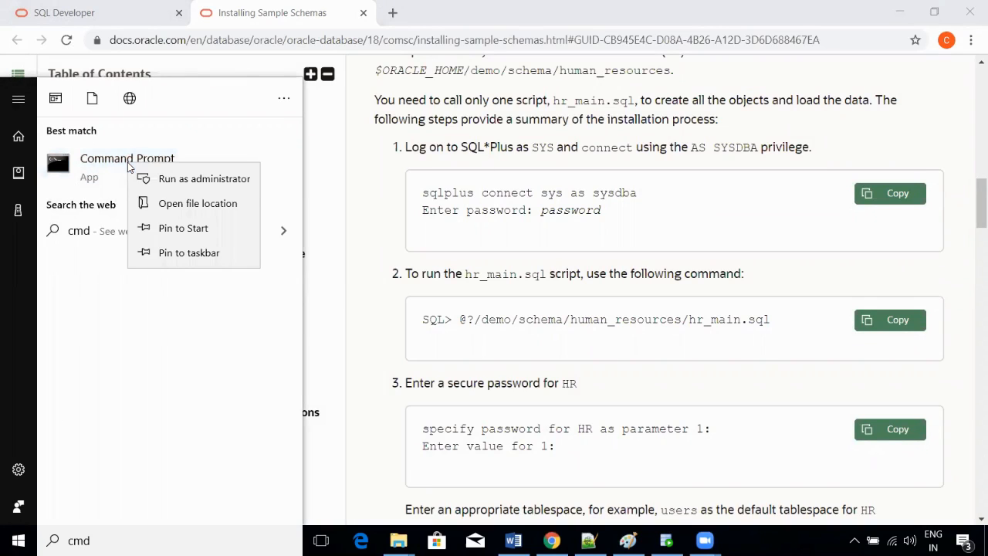
left_click(195, 182)
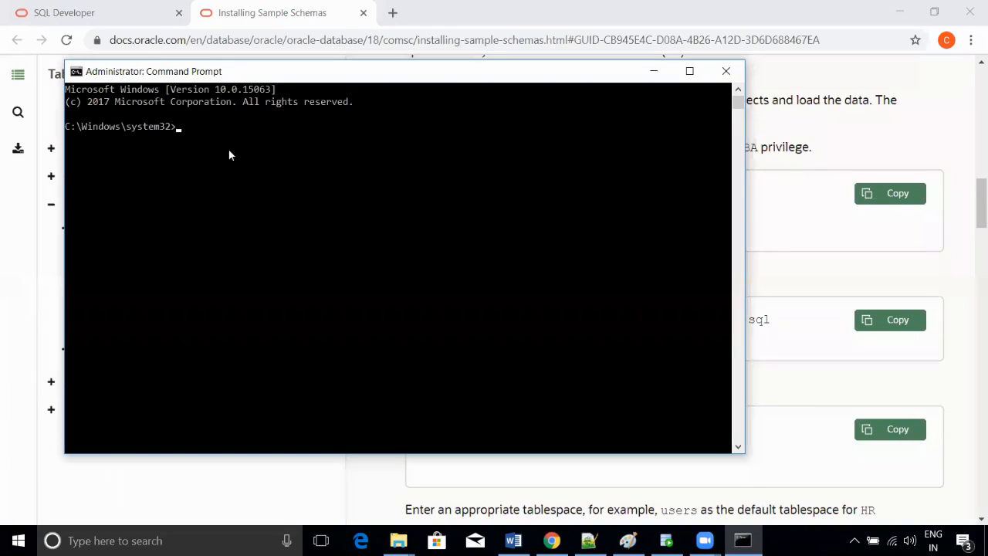
double_click(350, 70)
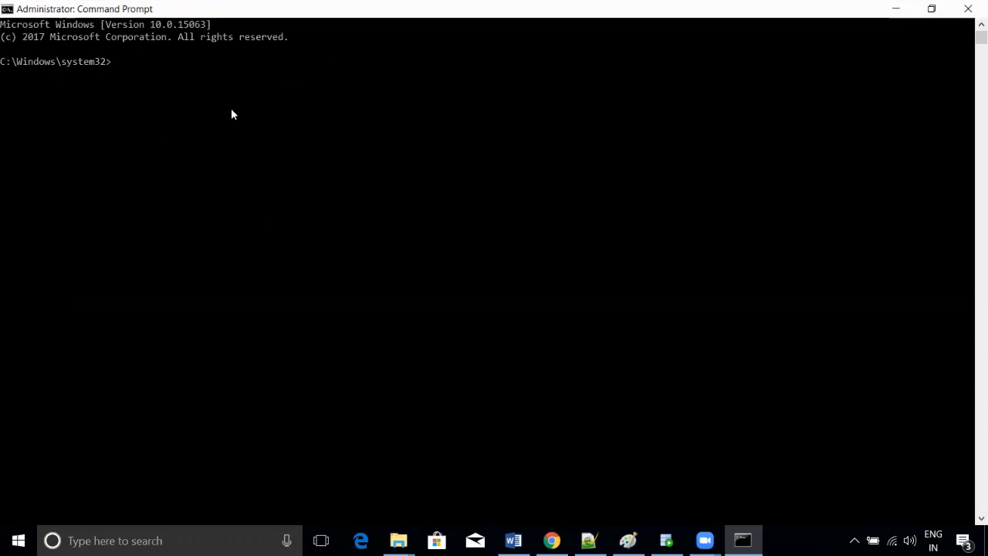
- Run sqlplus / as sysdba to connect to Oracle 18c Express Edition
type("s")
type("ql")
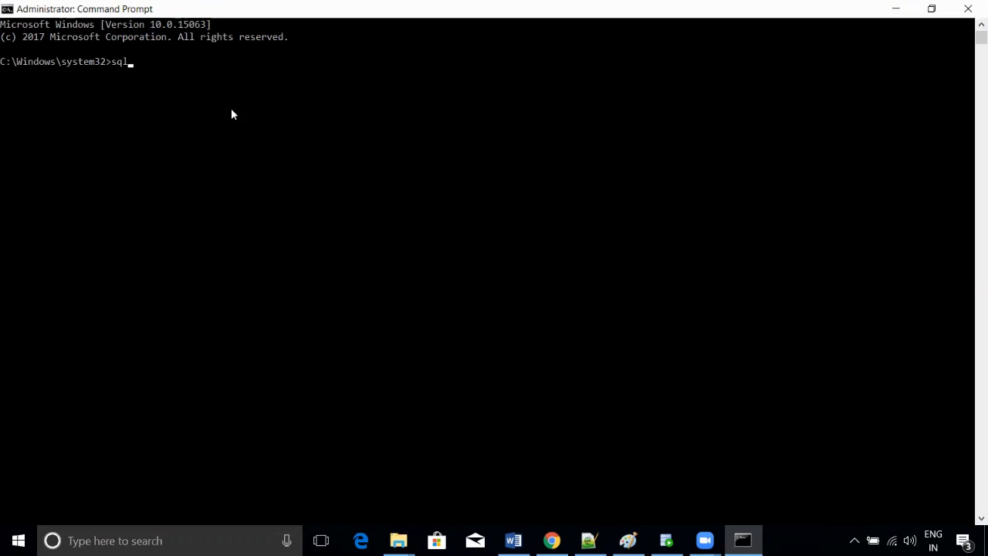
type("plus")
type("/ as sysdba")
key("Return")
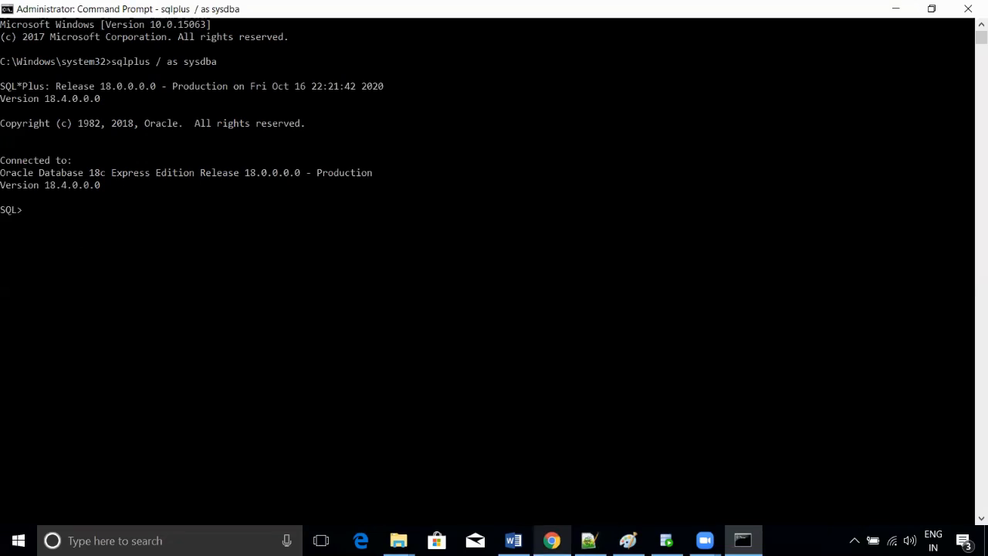
left_click(551, 540)
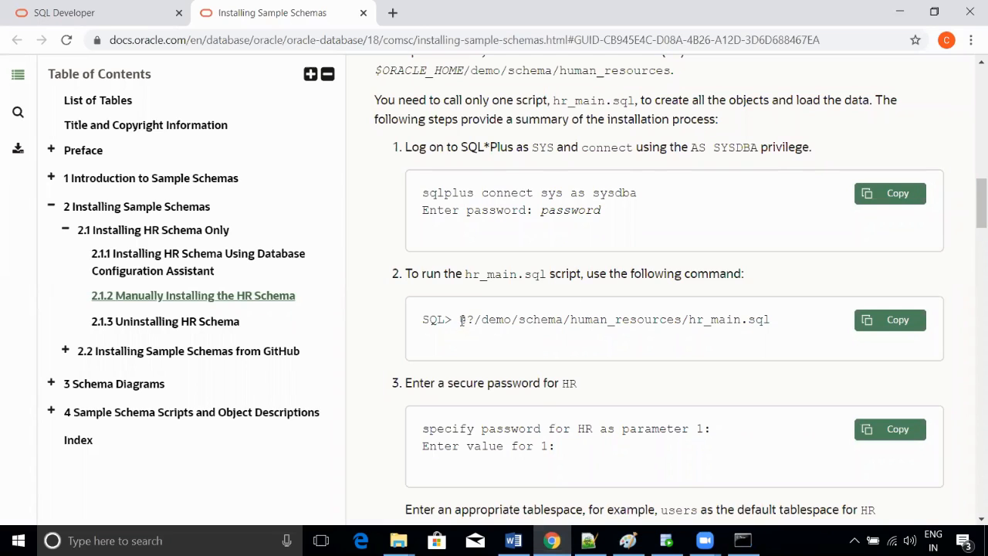
- Select the hr_main.sql run command in the docs and bring up the human_resources scripts folder
left_click_drag(460, 319, 773, 322)
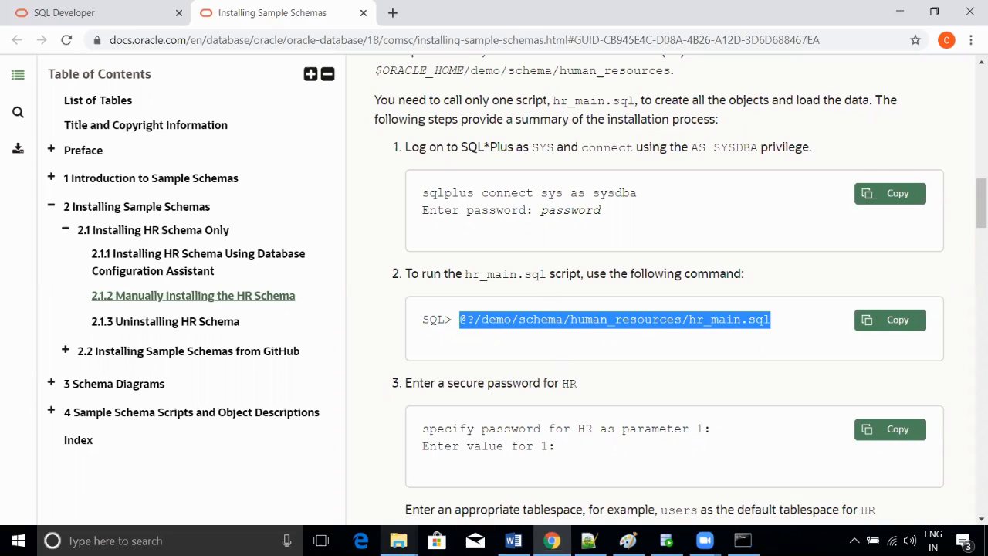
mouse_move(398, 540)
left_click(478, 461)
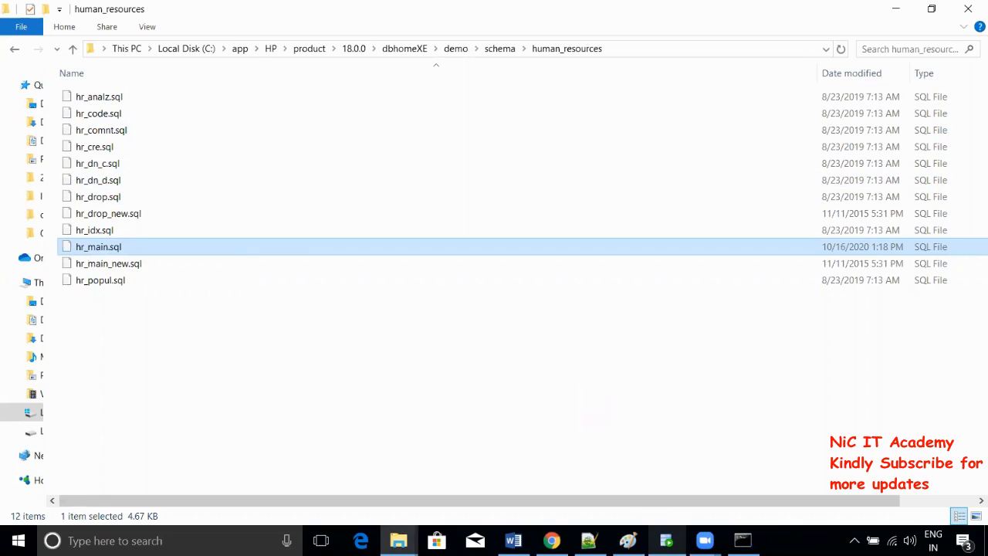
- Copy the @?/demo/schema/human_resources/hr_main.sql command from the docs and run it in SQL*Plus
left_click(742, 540)
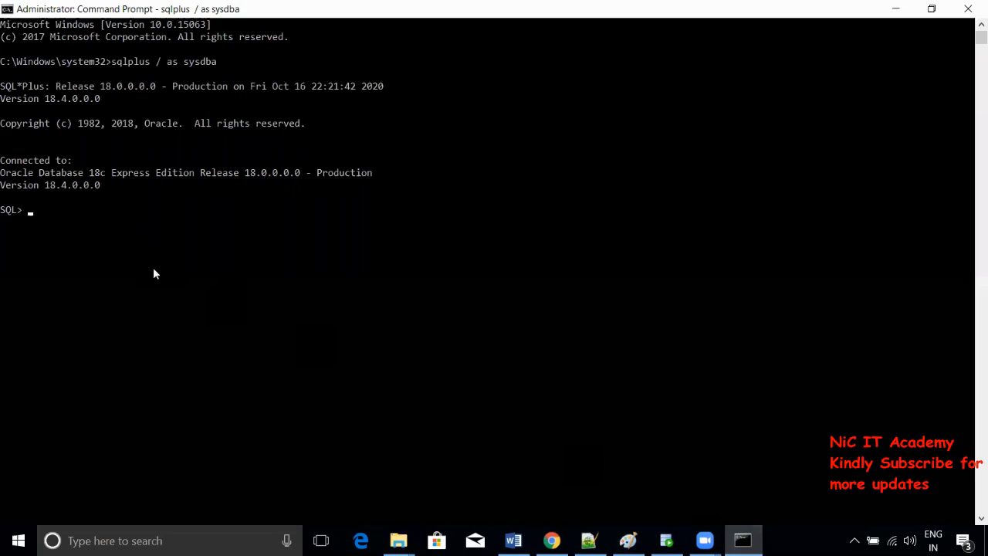
left_click(551, 540)
triple_click(502, 319)
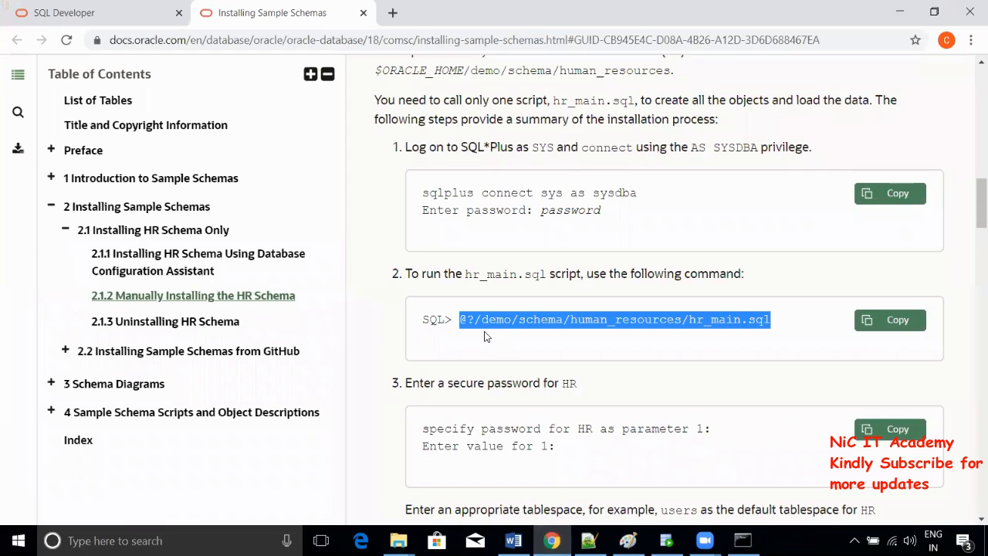
right_click(512, 316)
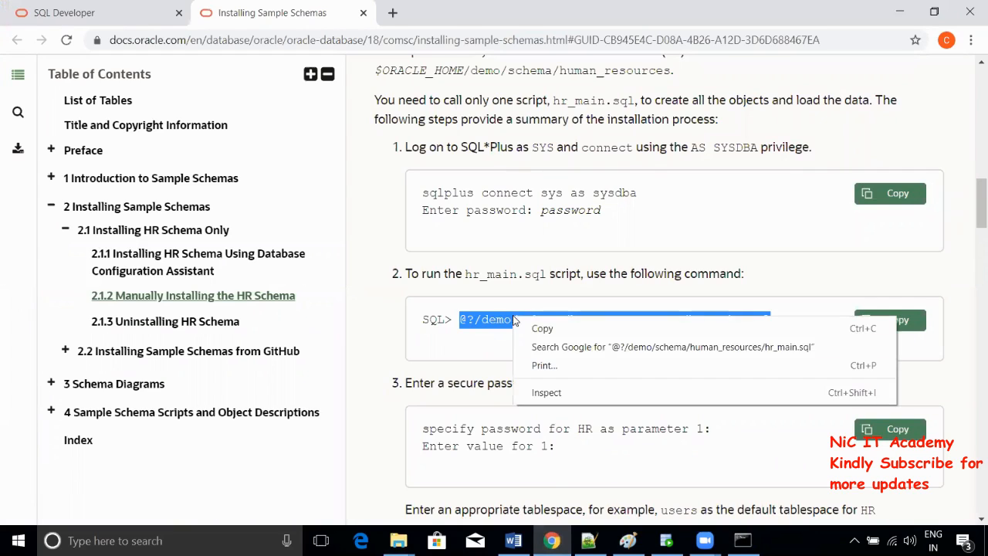
left_click(535, 330)
key("alt+Tab")
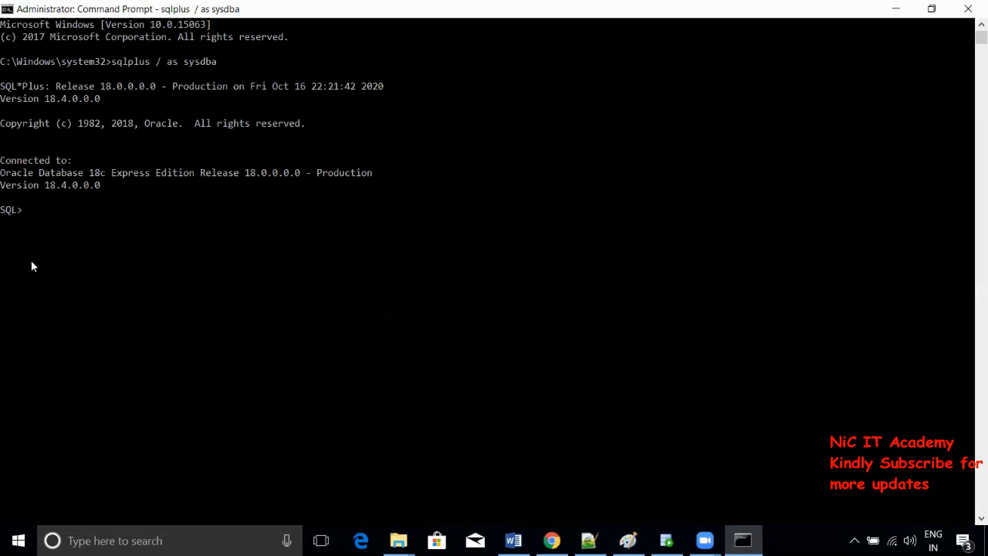
right_click(32, 210)
key("Return")
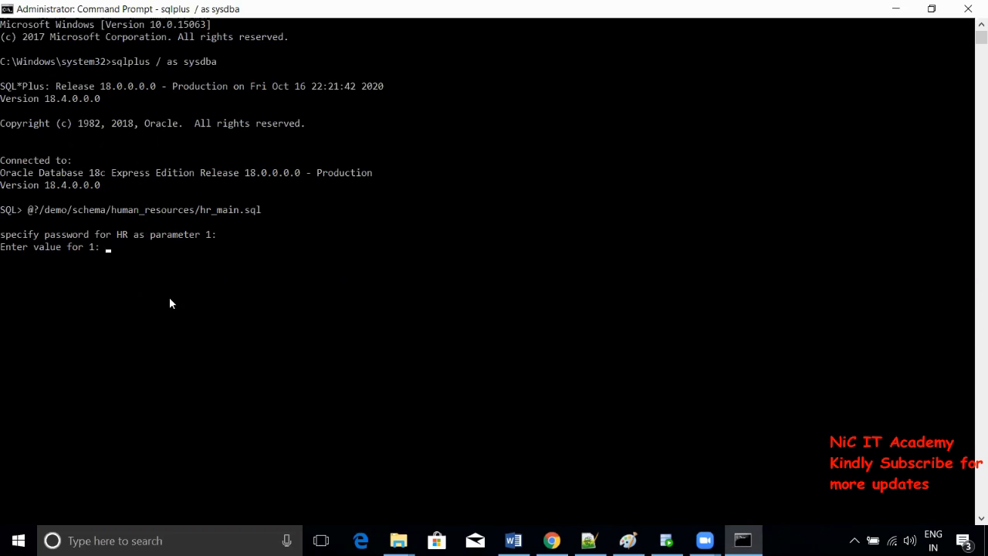
- Enter the HR user's password and set users as the default tablespace
type("hr")
key("Return")
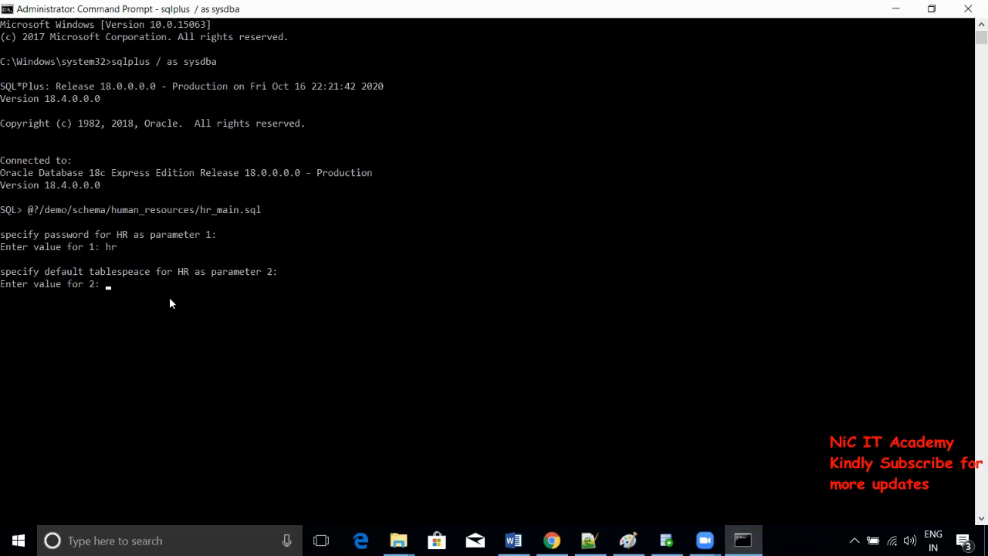
type("users")
key("Return")
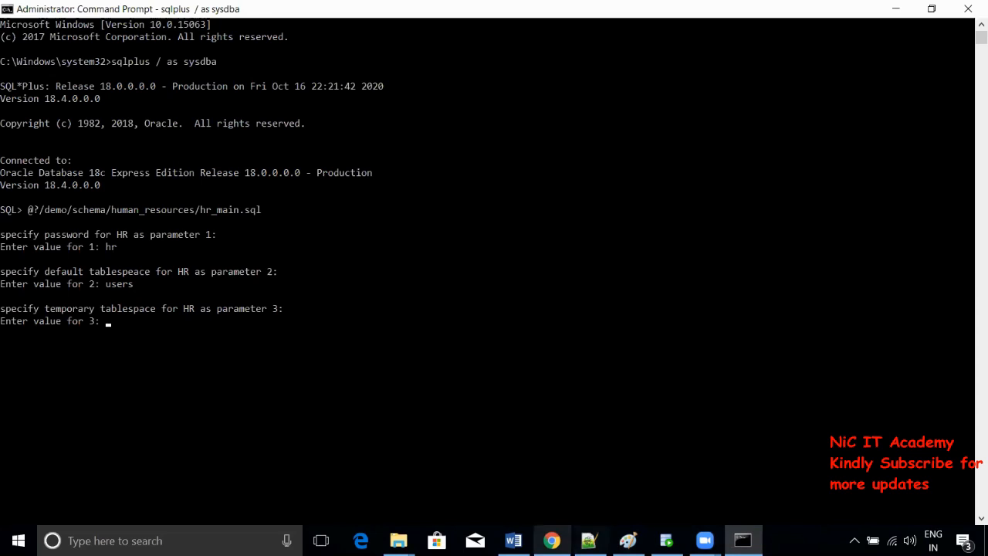
- Check the documented example values and enter temp as the temporary tablespace
left_click(551, 540)
scroll(703, 369, "down", 4)
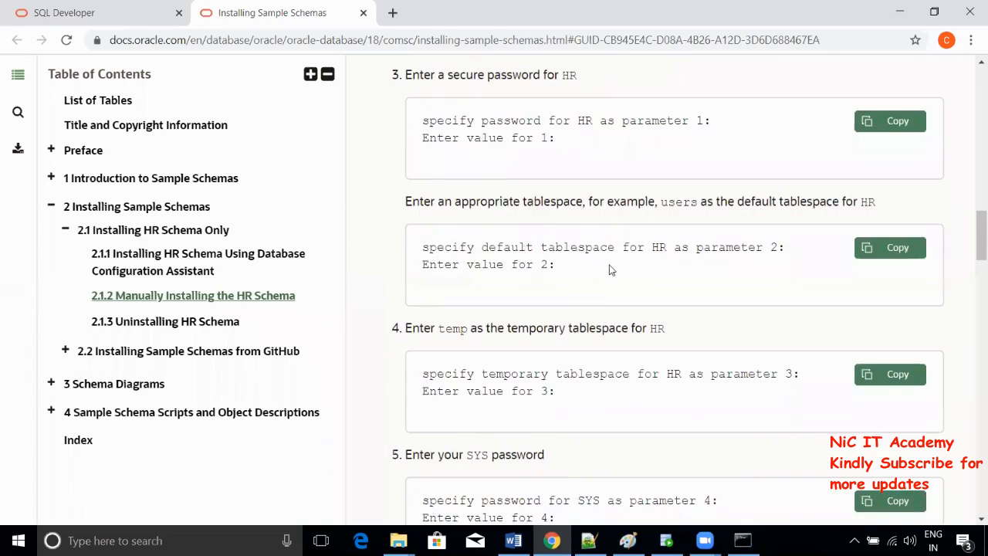
double_click(671, 203)
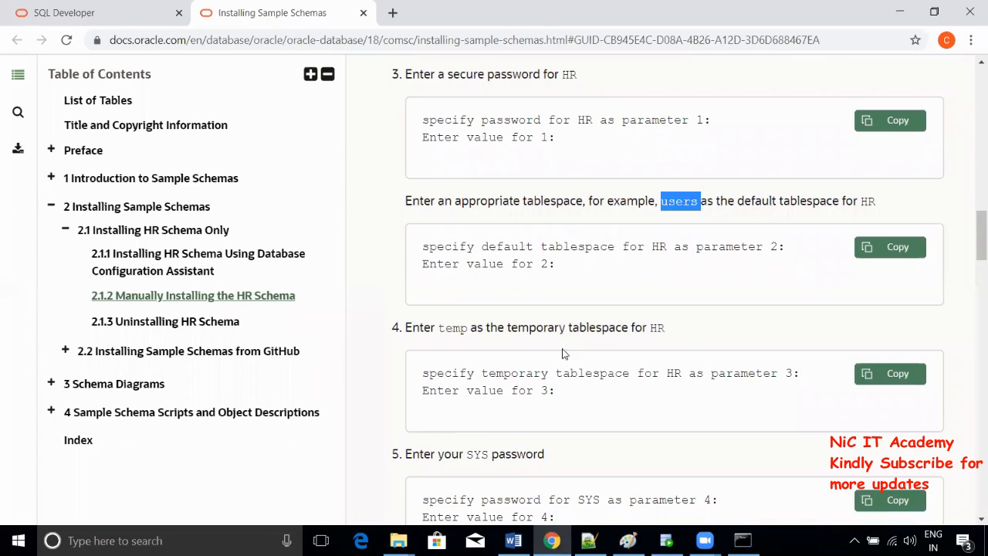
double_click(463, 330)
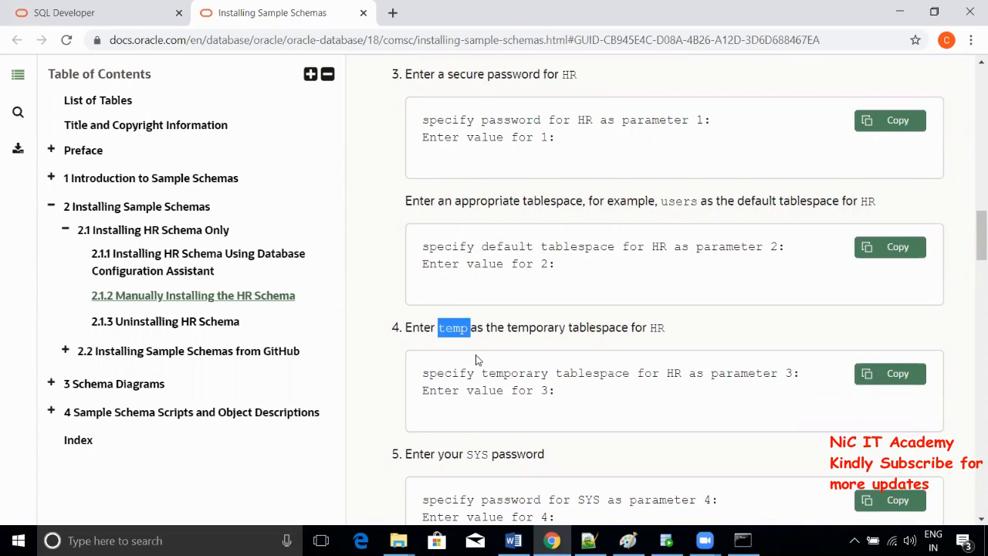
key("alt+Tab")
type("temp")
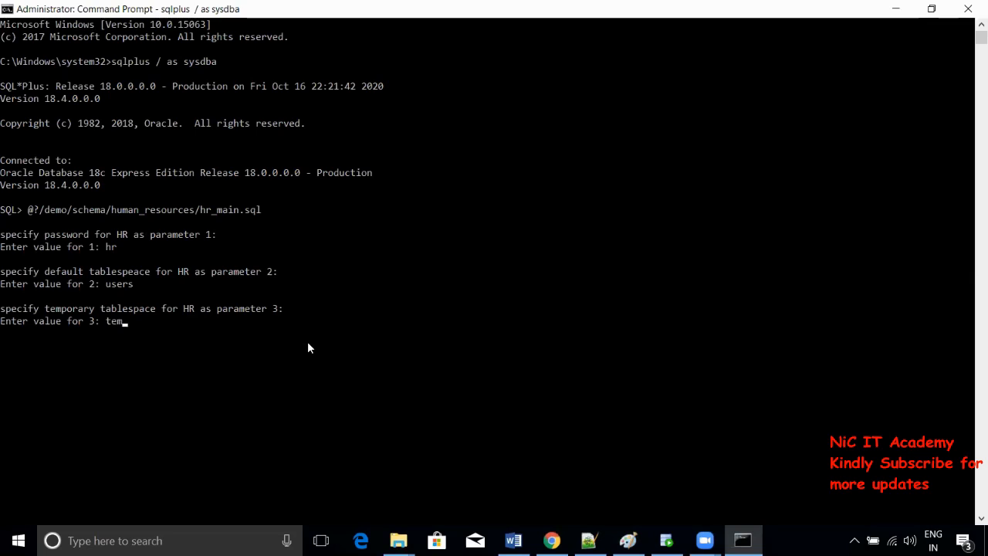
key("Return")
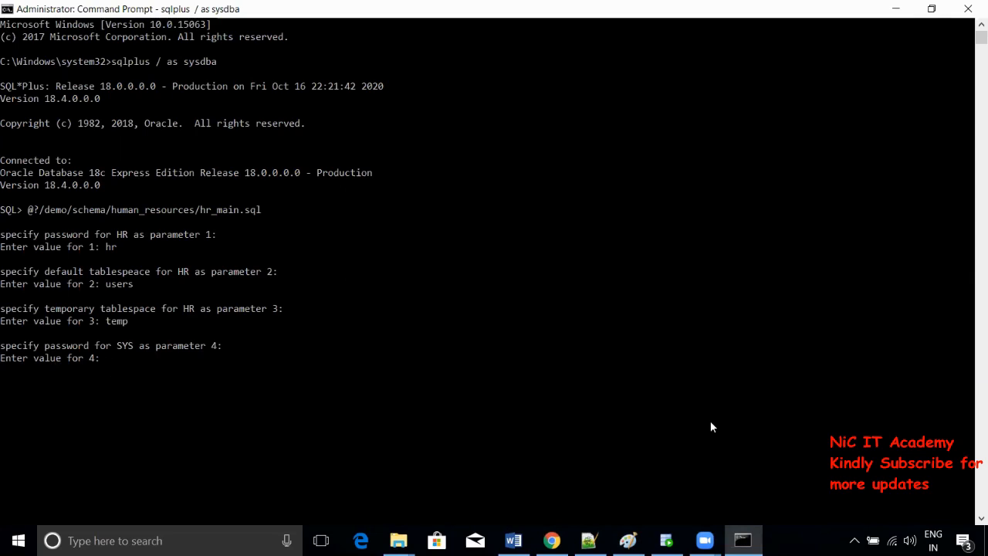
- Enter the SYS password and select the example log directory path in the docs
type("admin")
scroll(363, 381, "down", 2)
key("Return")
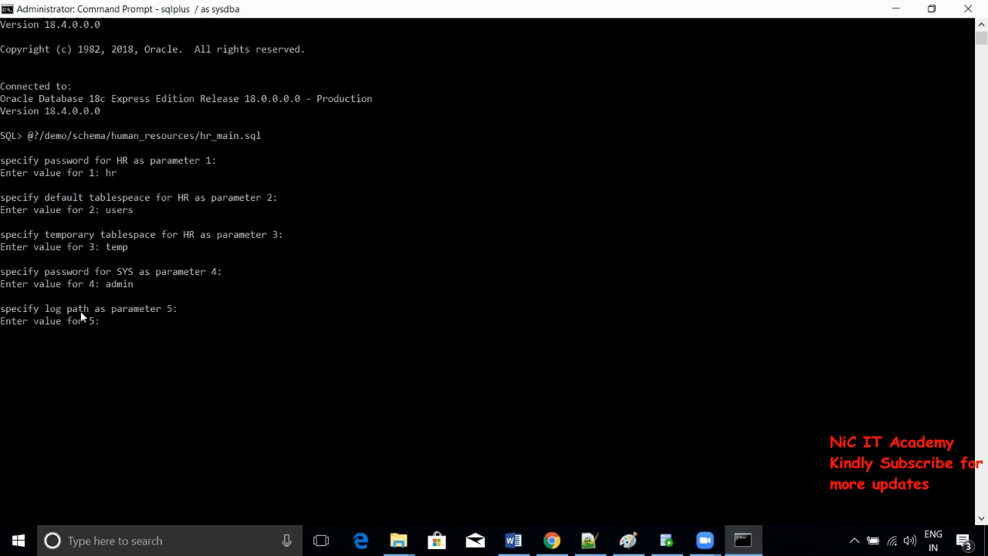
left_click(566, 525)
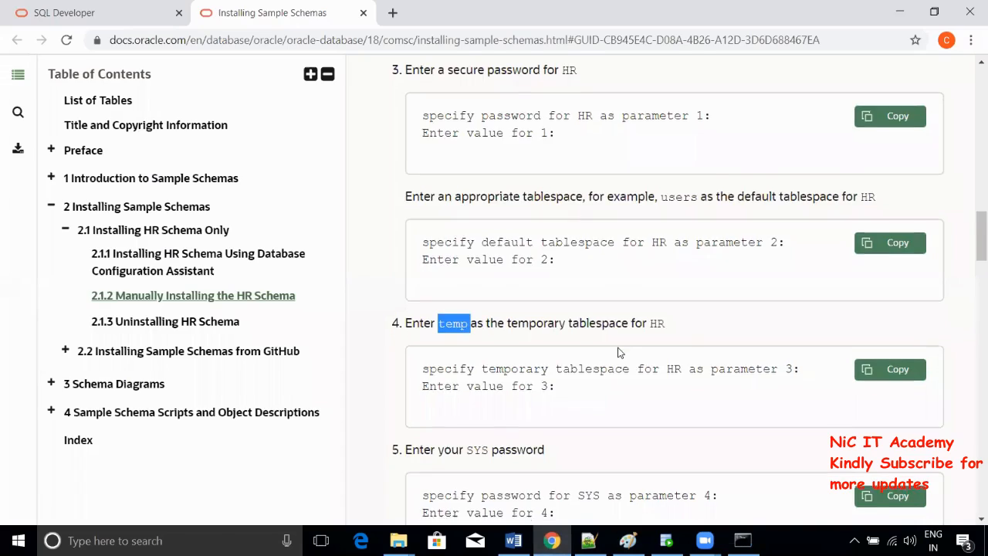
scroll(618, 352, "down", 3)
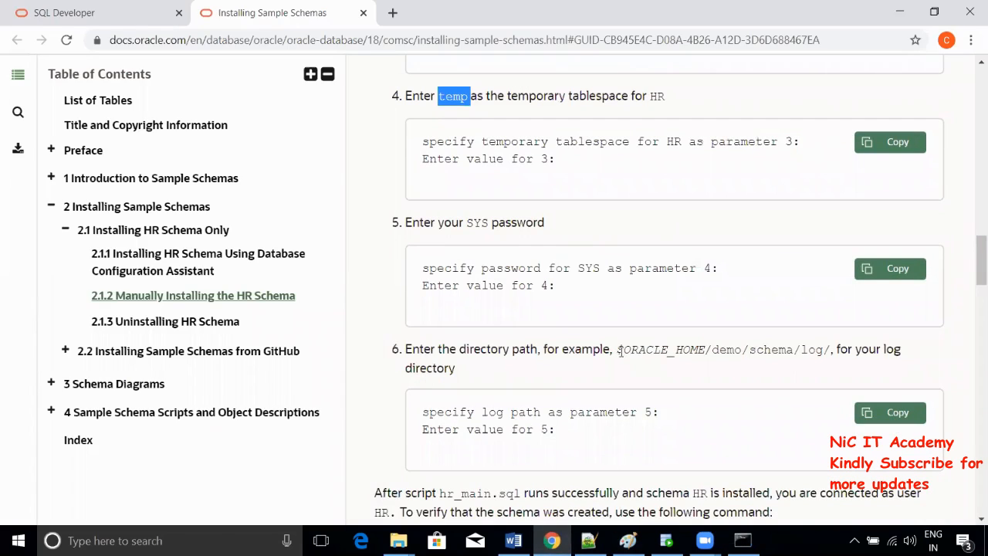
left_click_drag(615, 352, 832, 352)
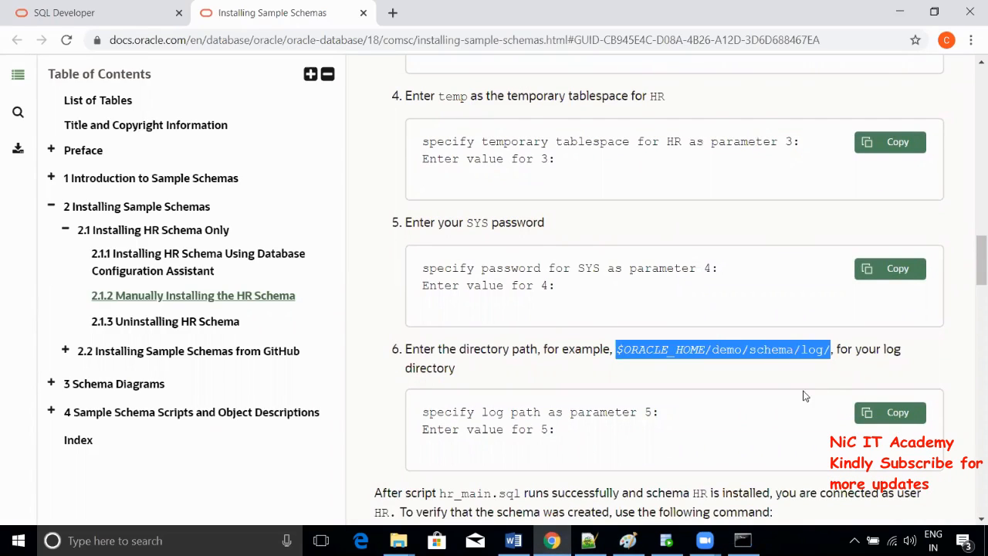
scroll(650, 346, "down", 1)
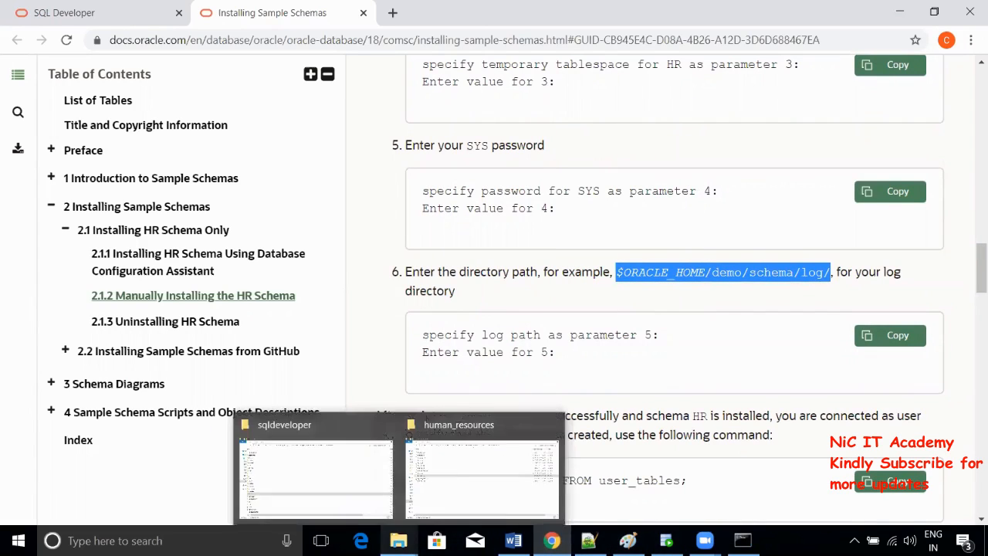
- Copy the C:\app\HP\product\18.0.0\dbhomeXE\demo\schema\log path from Explorer and submit it as the log path
mouse_move(398, 540)
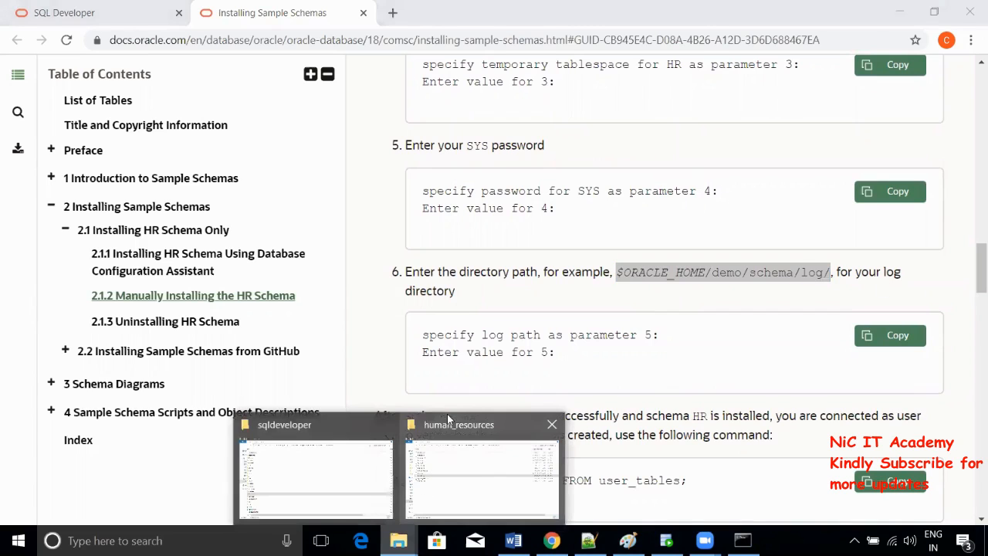
left_click(456, 457)
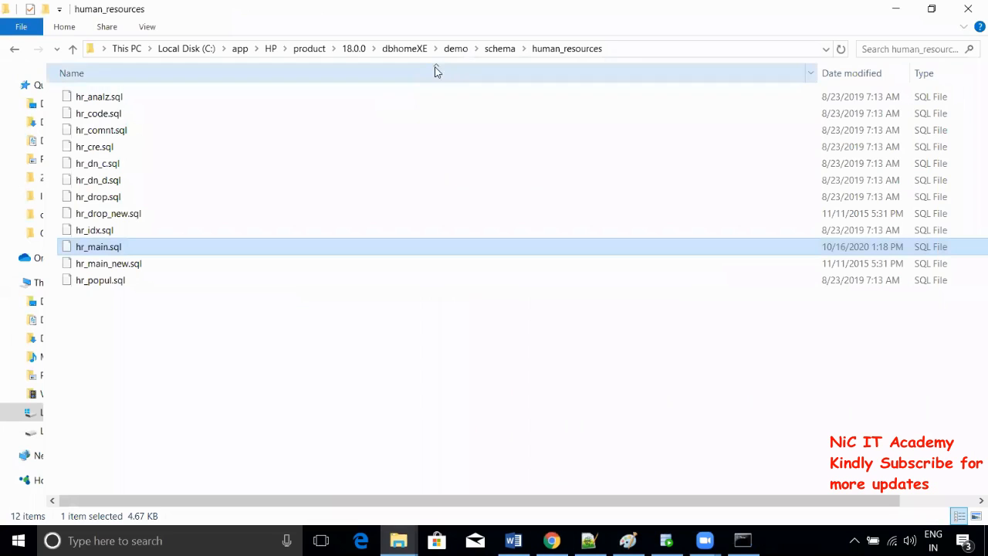
left_click(504, 49)
double_click(121, 114)
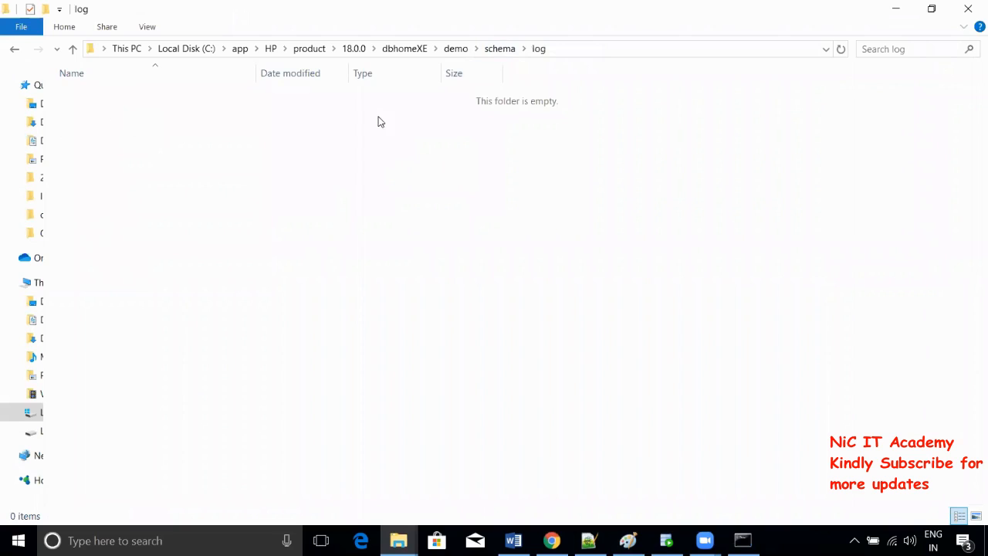
left_click(574, 54)
key("ctrl+c")
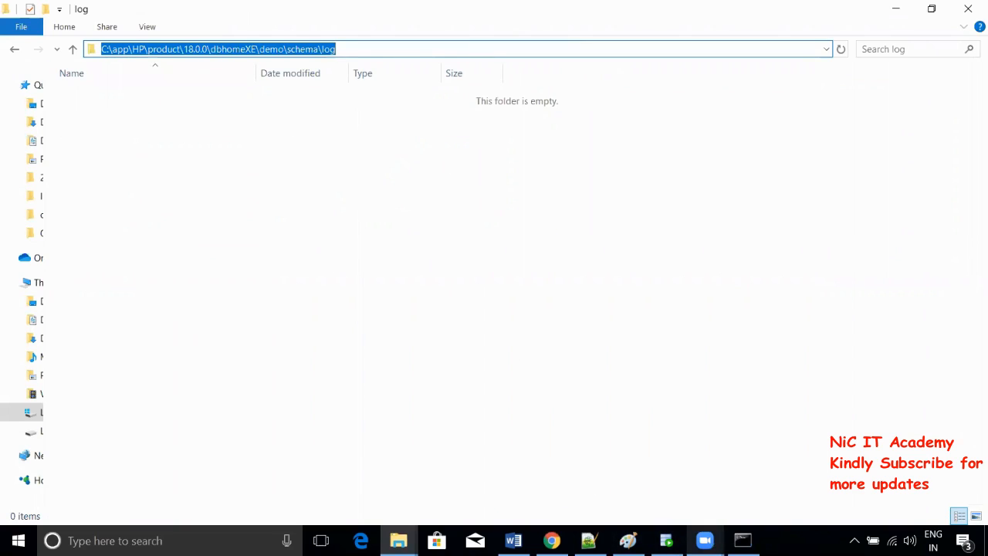
left_click(742, 540)
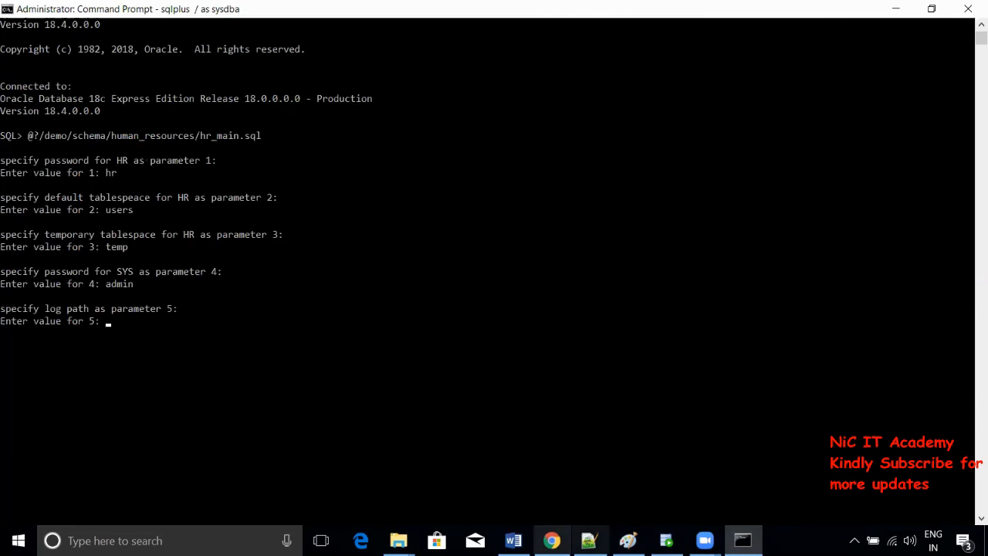
left_click(551, 540)
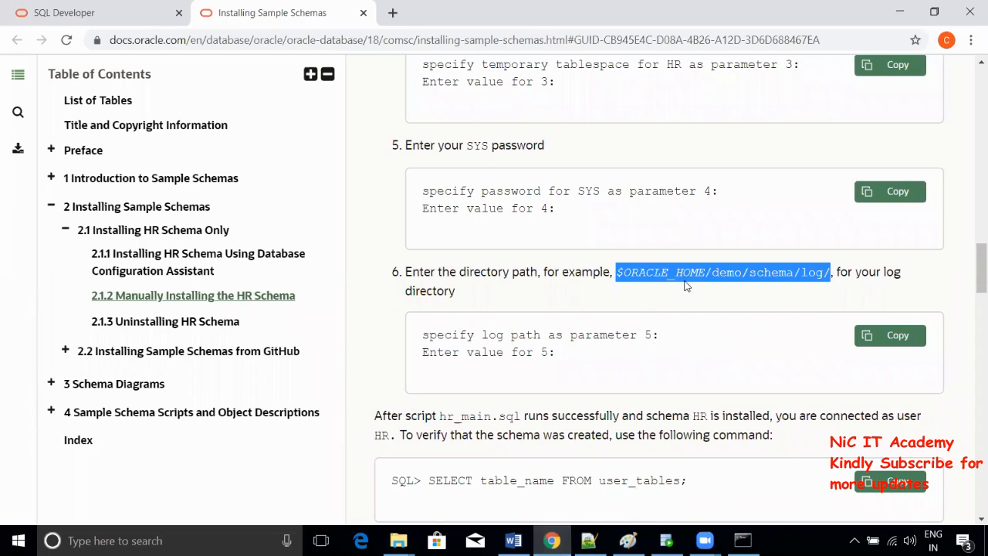
key("alt+Tab")
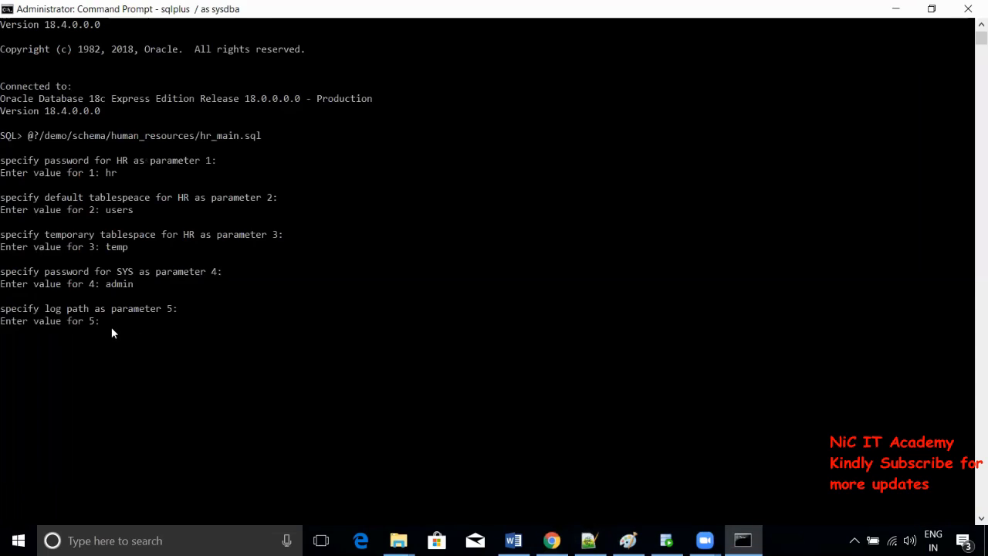
key("ctrl+v")
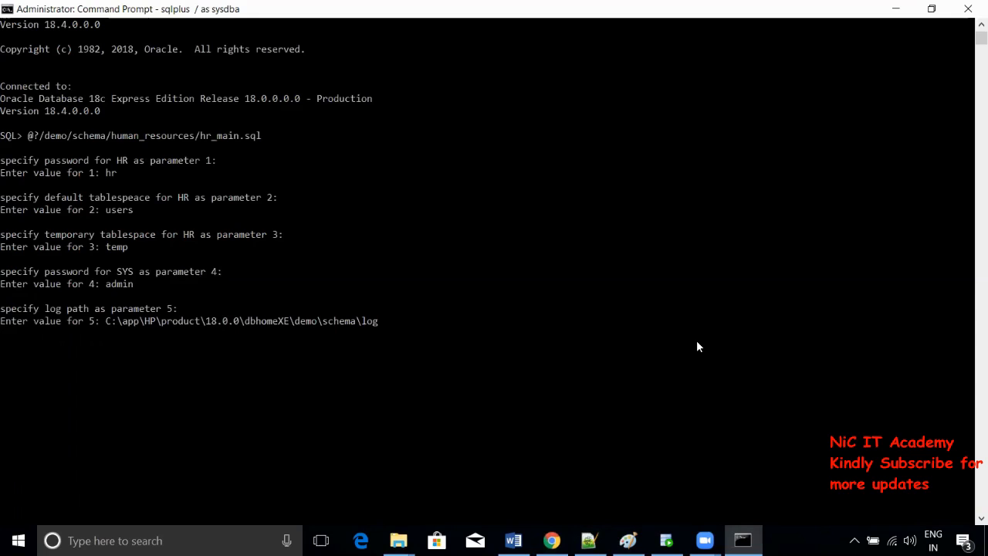
key("Return")
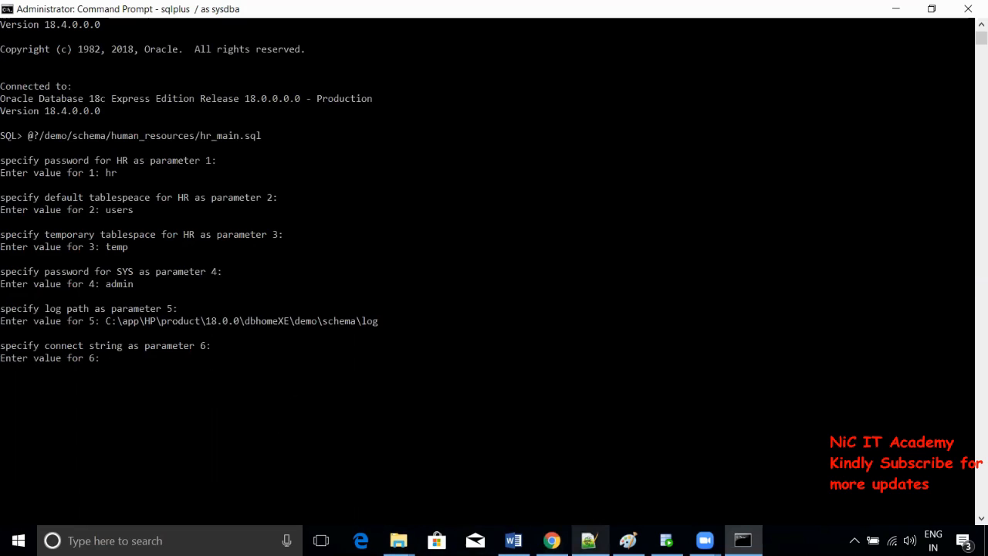
- Copy //localhost:1521/xepdb1 from the Notepad++ new 1 tab and paste it as parameter 6
left_click(589, 540)
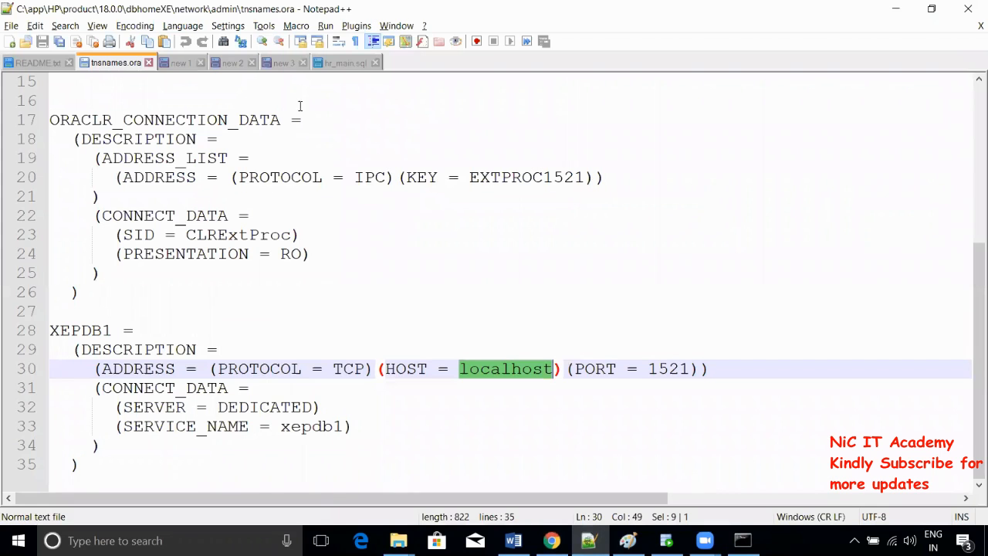
scroll(319, 145, "up", 5)
left_click(340, 62)
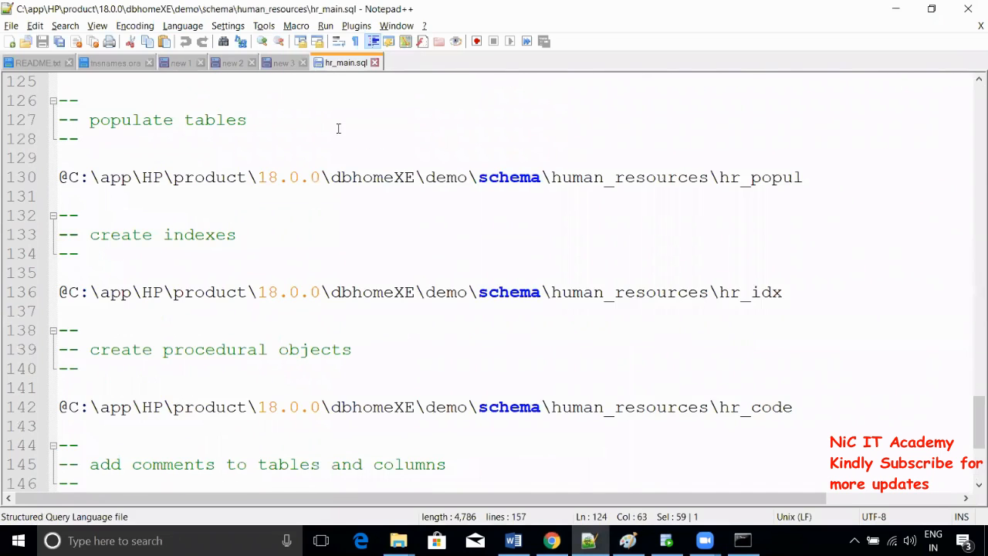
scroll(266, 274, "up", 11)
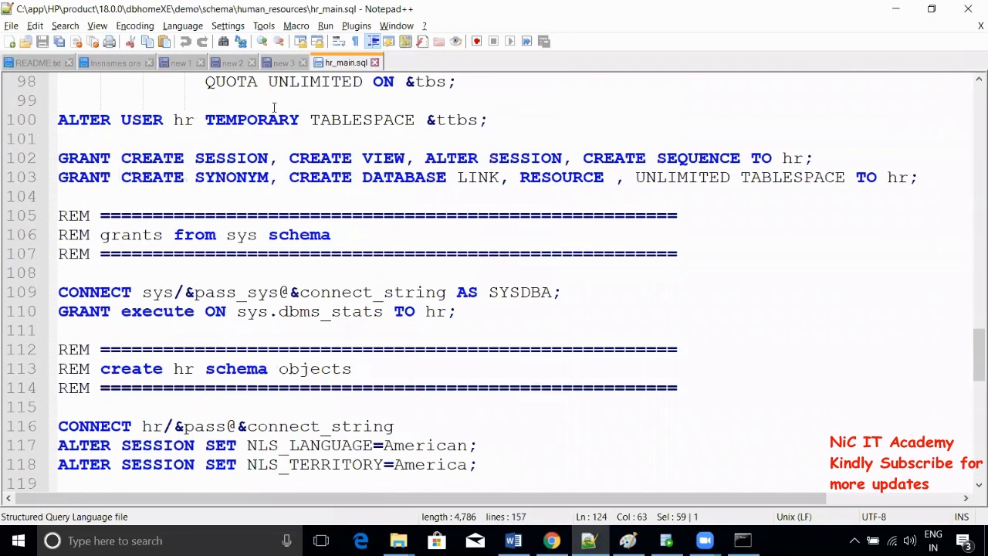
left_click(279, 63)
left_click(232, 64)
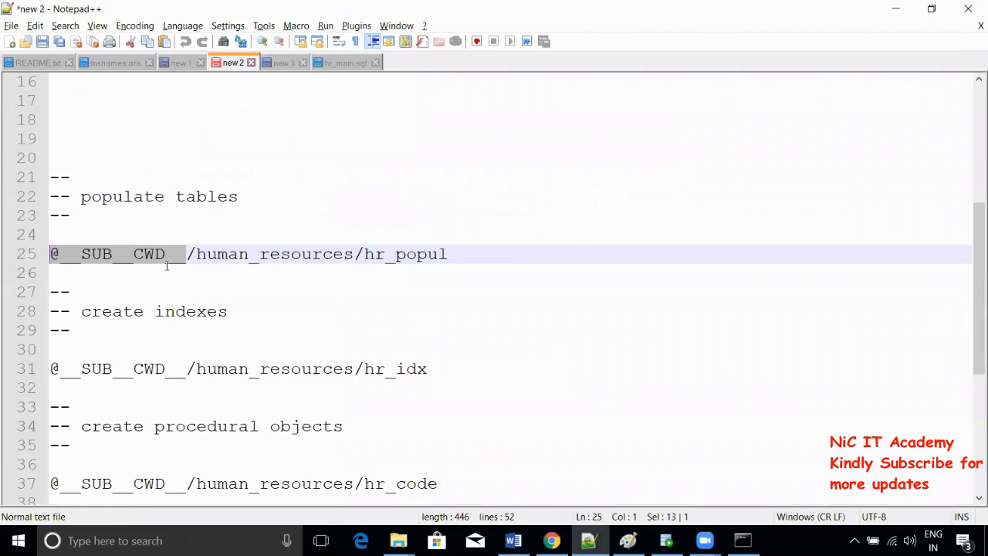
scroll(166, 265, "up", 4)
left_click(191, 62)
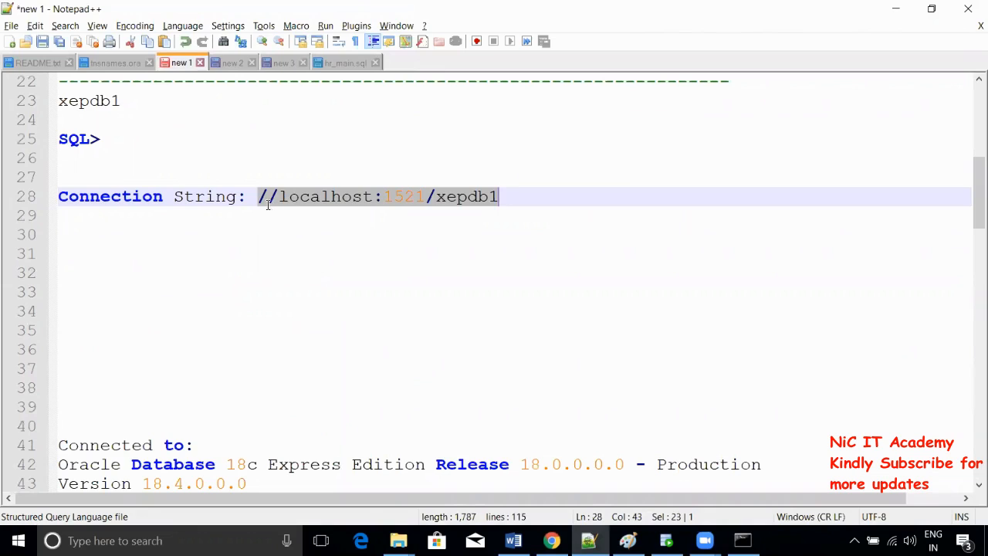
left_click_drag(259, 196, 502, 197)
key("ctrl+c")
left_click(742, 540)
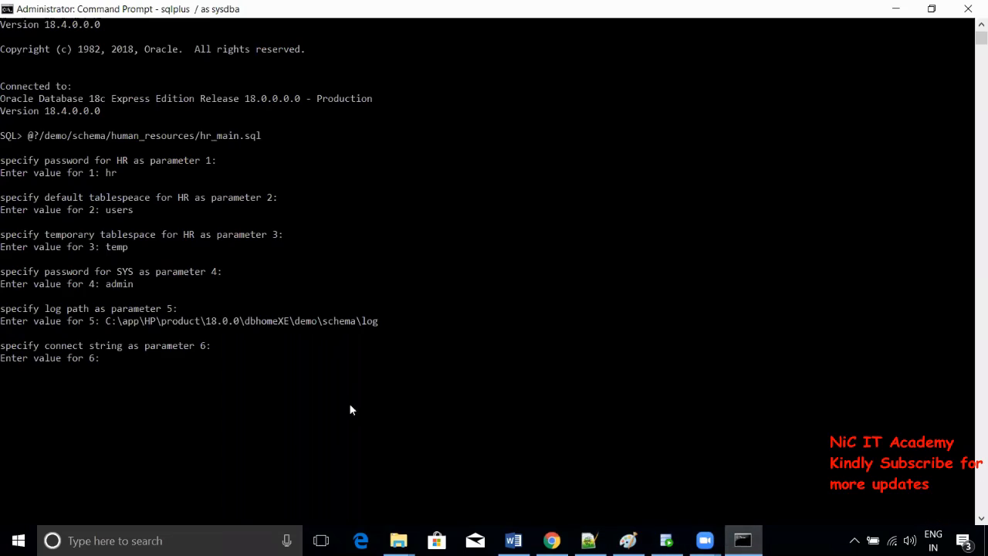
right_click(197, 371)
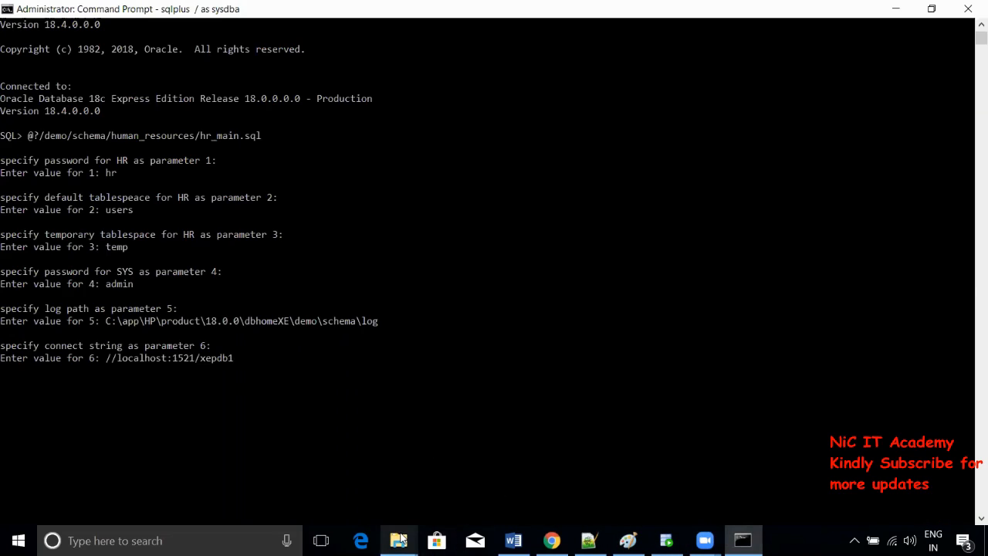
- Open hr_main.sql from the human_resources folder with Edit with Notepad++
mouse_move(400, 538)
left_click(459, 492)
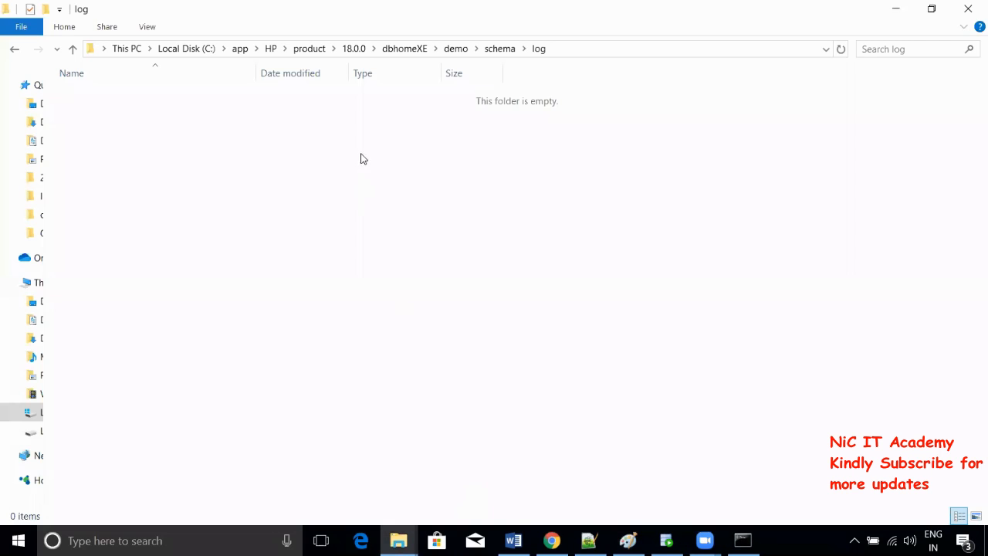
mouse_move(401, 536)
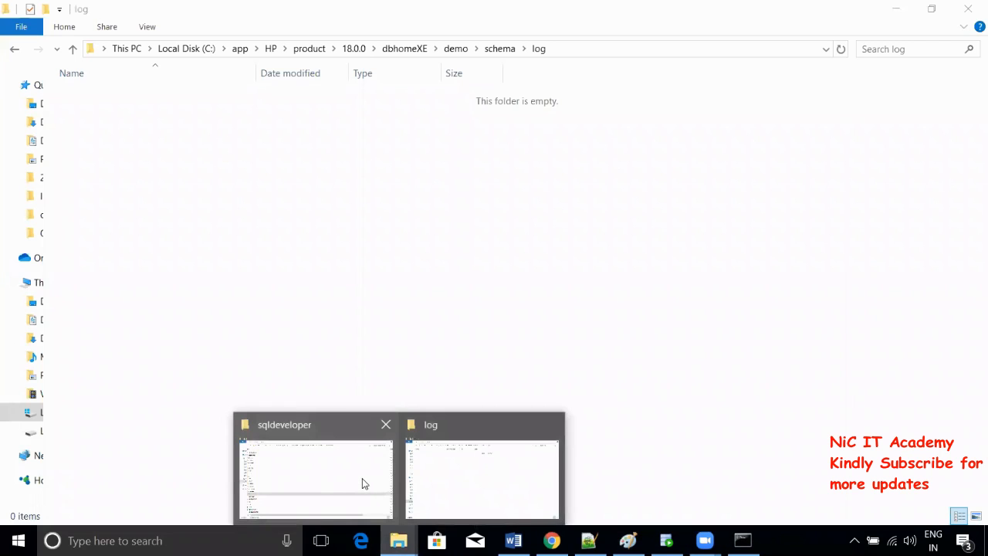
left_click(485, 481)
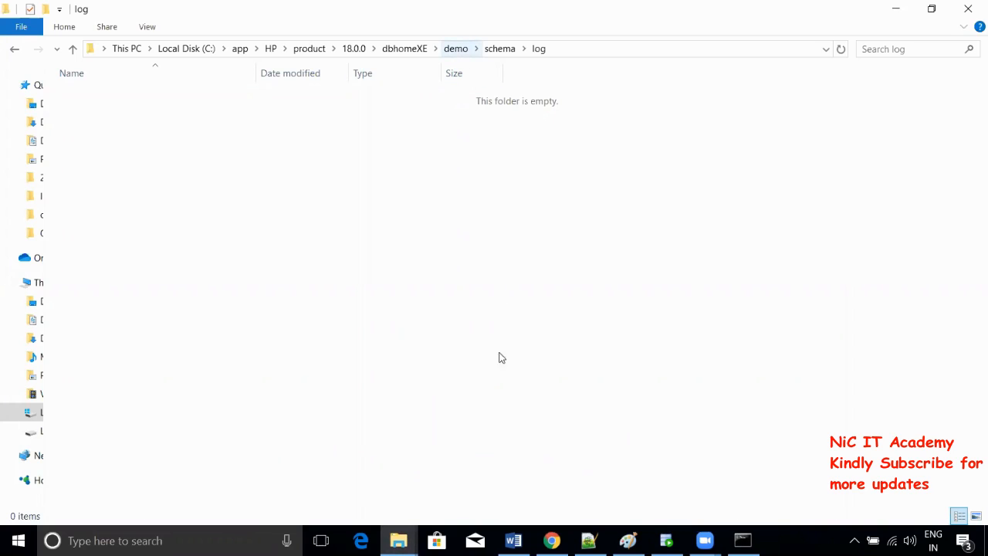
left_click(499, 48)
double_click(146, 100)
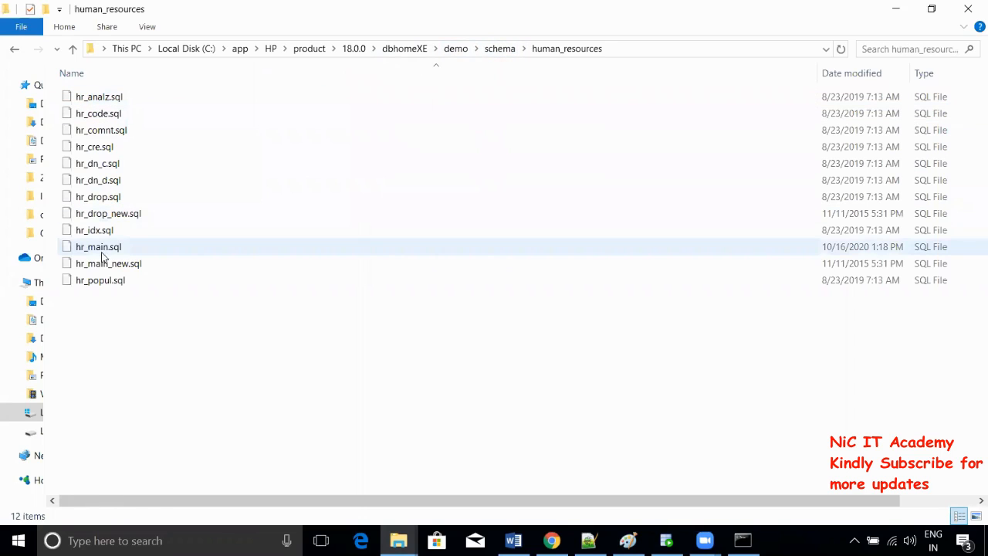
left_click(103, 255)
right_click(107, 251)
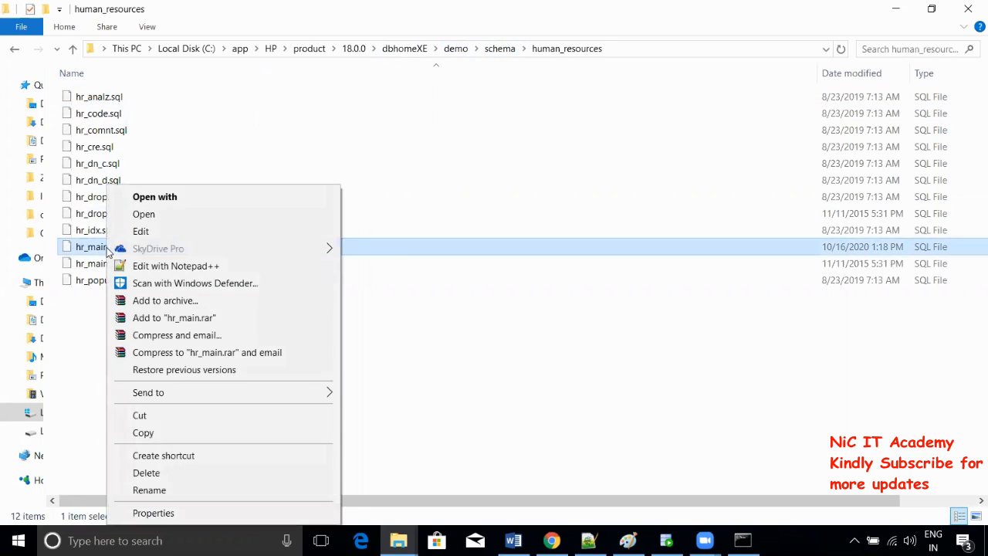
left_click(138, 265)
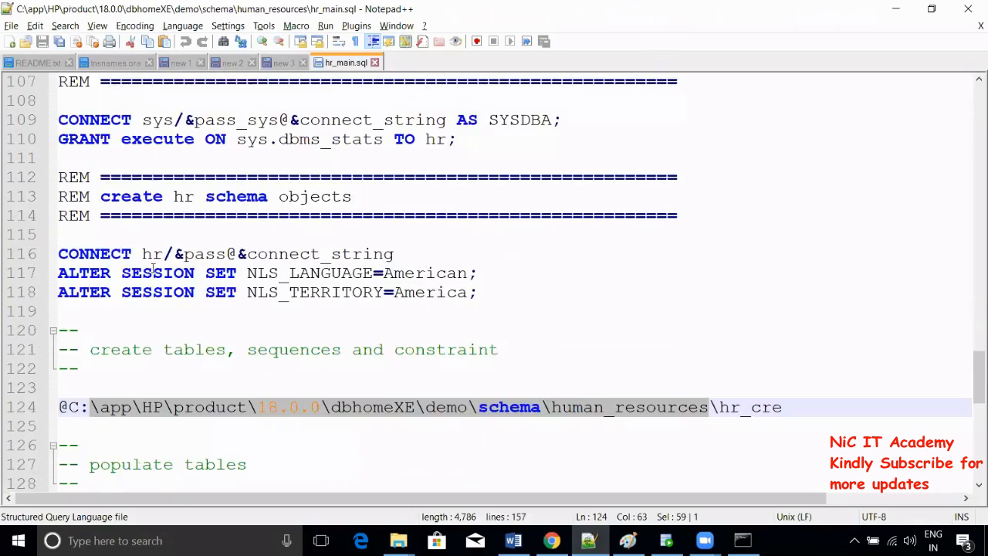
- Scroll through hr_main.sql and highlight the create tables, sequences and constraint comment
scroll(152, 268, "up", 20)
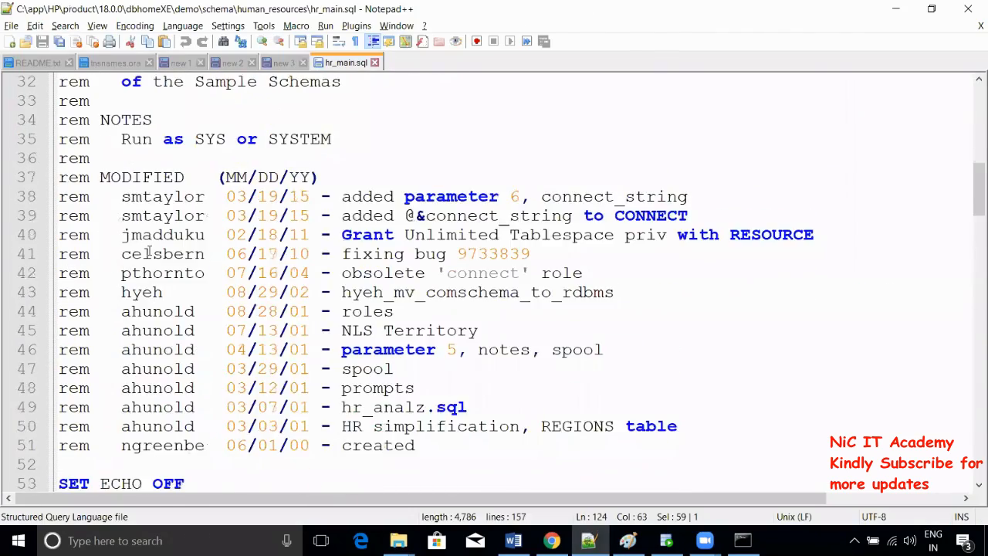
scroll(147, 253, "up", 10)
scroll(58, 211, "down", 11)
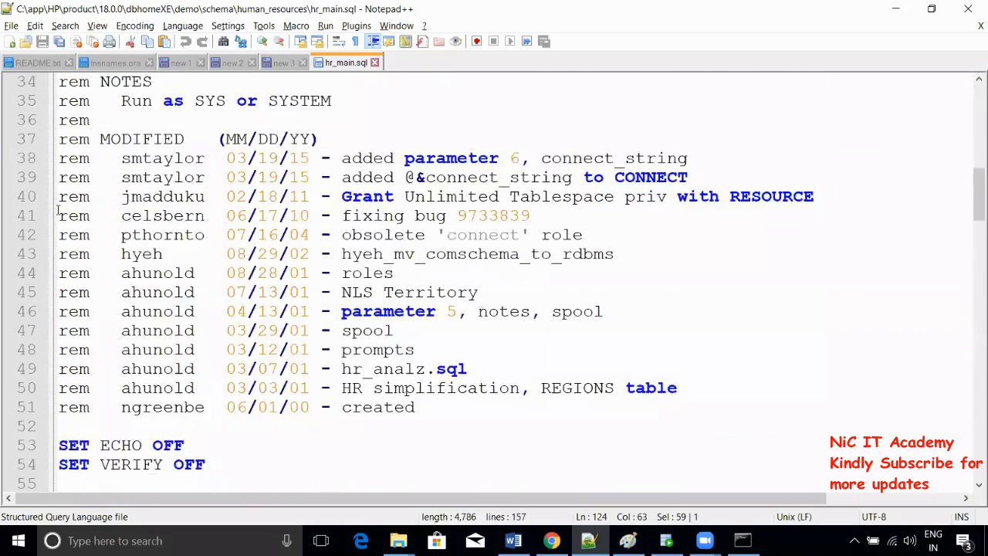
scroll(58, 211, "down", 20)
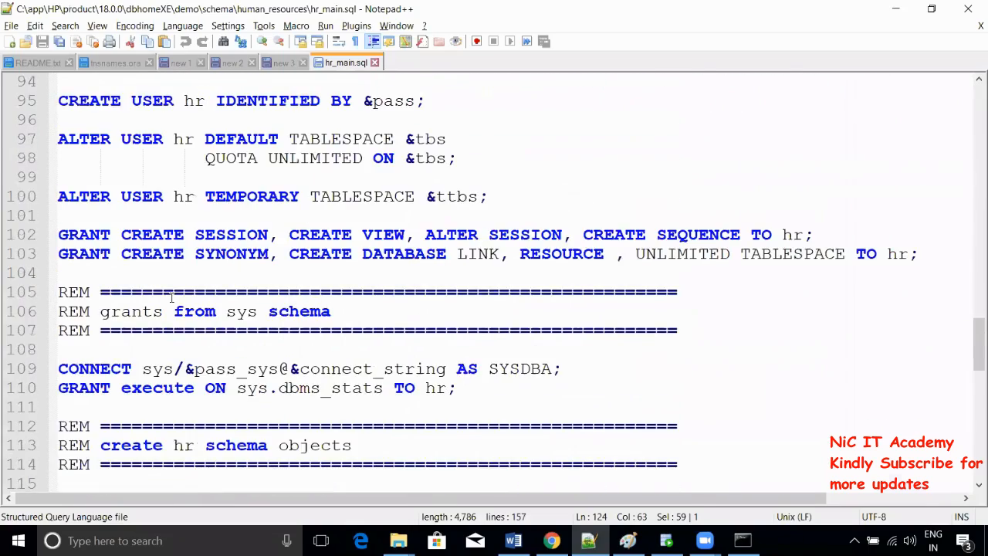
scroll(172, 300, "down", 8)
scroll(171, 303, "up", 1)
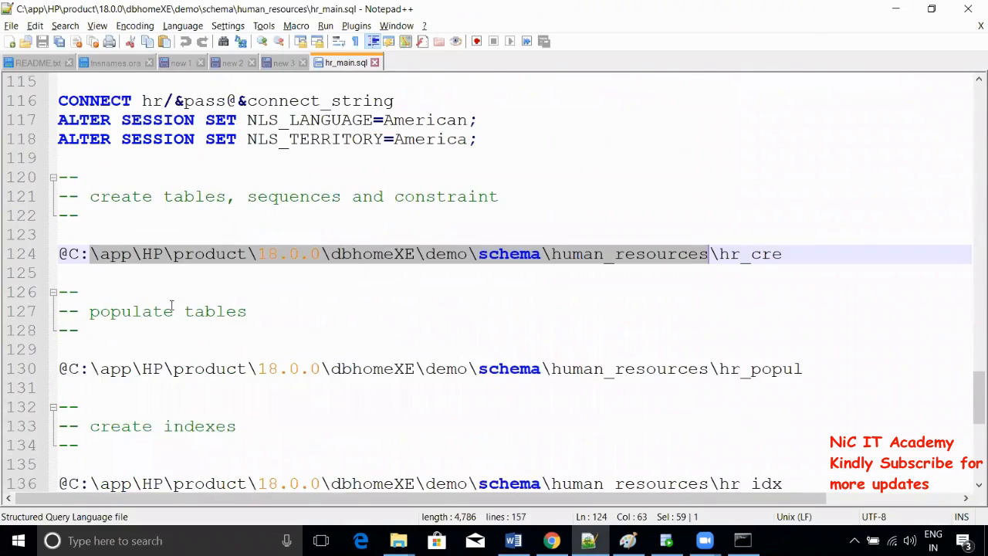
left_click(186, 226)
left_click_drag(104, 196, 497, 199)
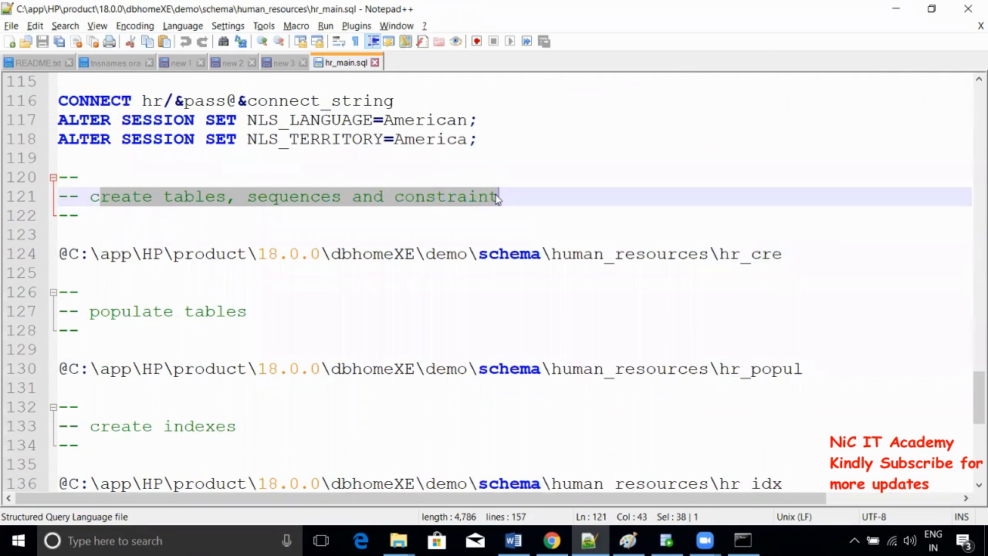
left_click(68, 253)
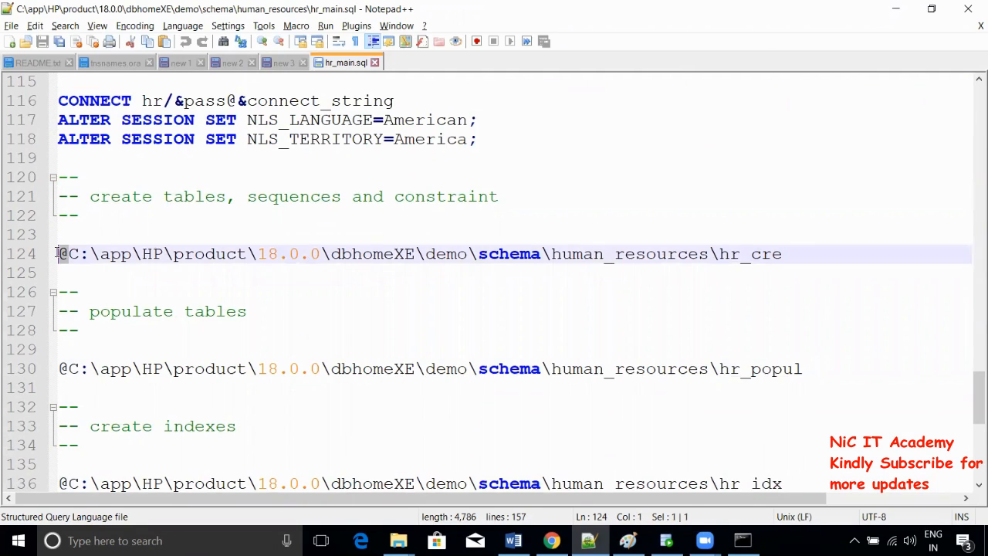
left_click(279, 67)
left_click(234, 63)
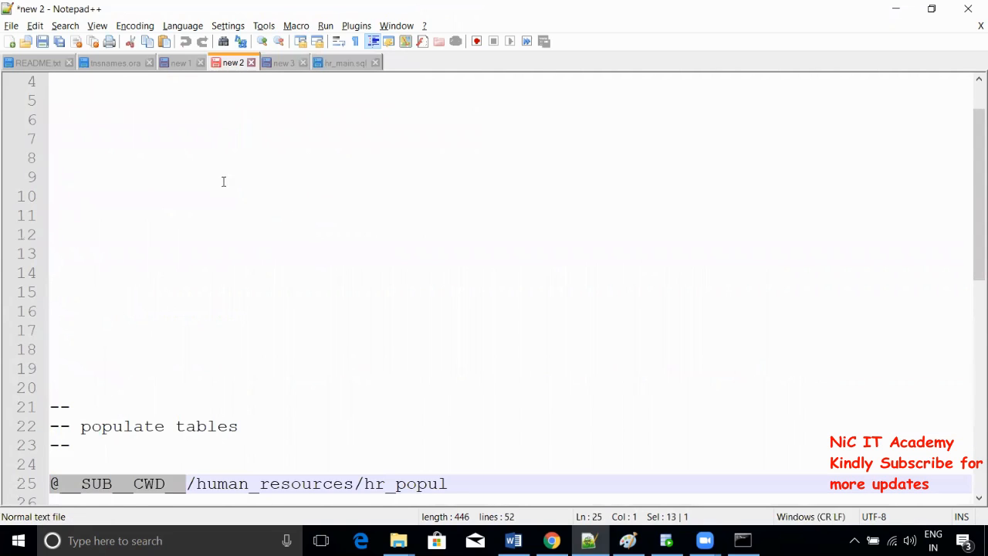
scroll(208, 232, "down", 4)
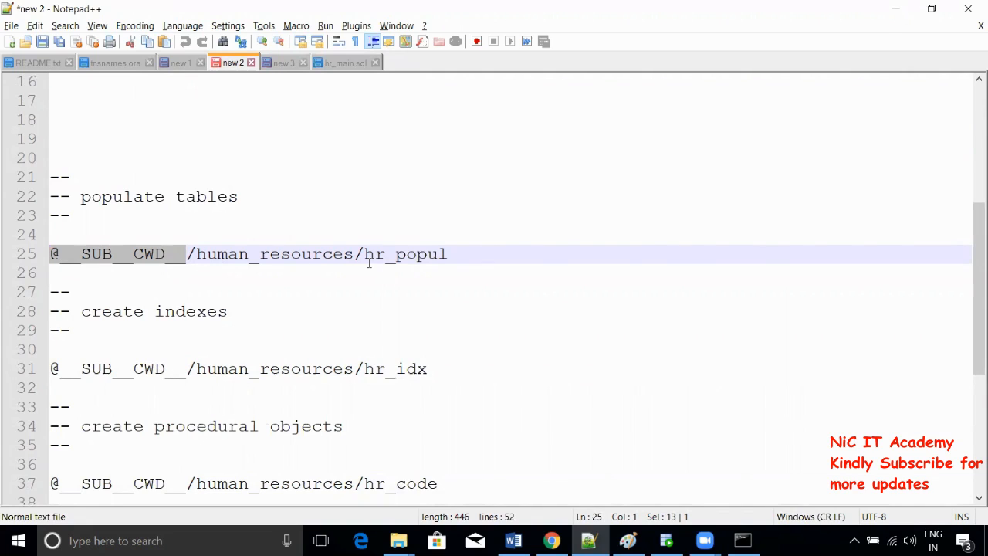
left_click(184, 257)
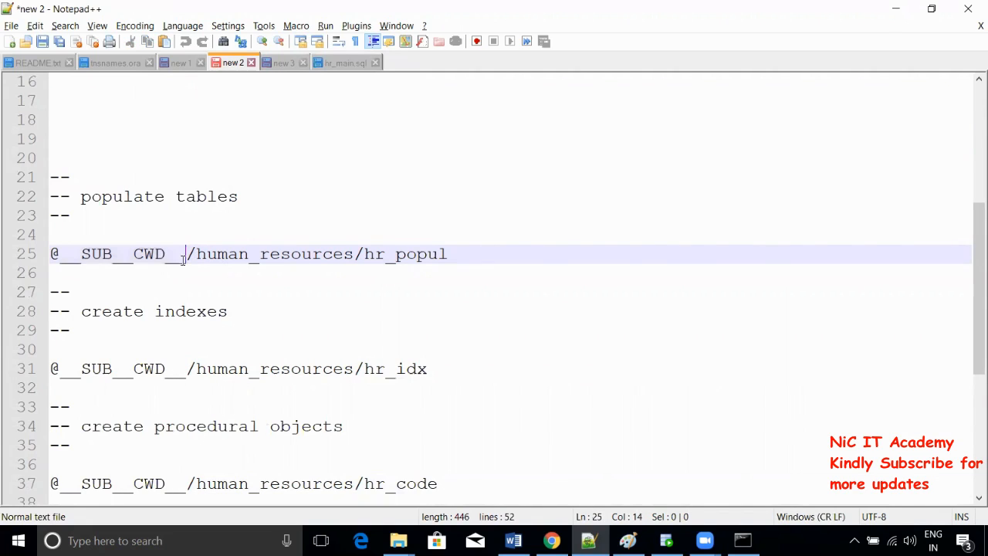
left_click_drag(185, 254, 42, 258)
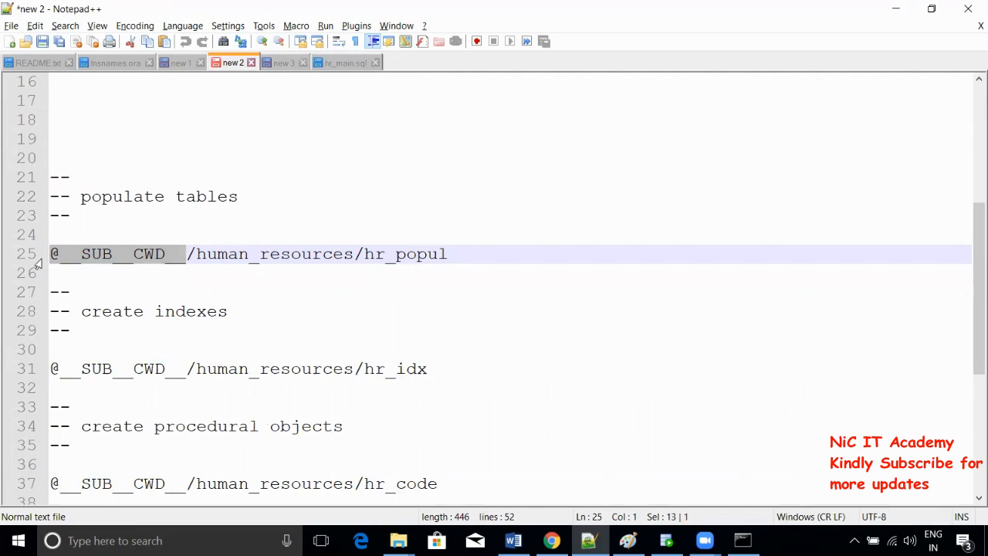
- Compare hr_main.sql's hard-coded path on line 124 with the notes, then return to SQL*Plus
left_click(341, 66)
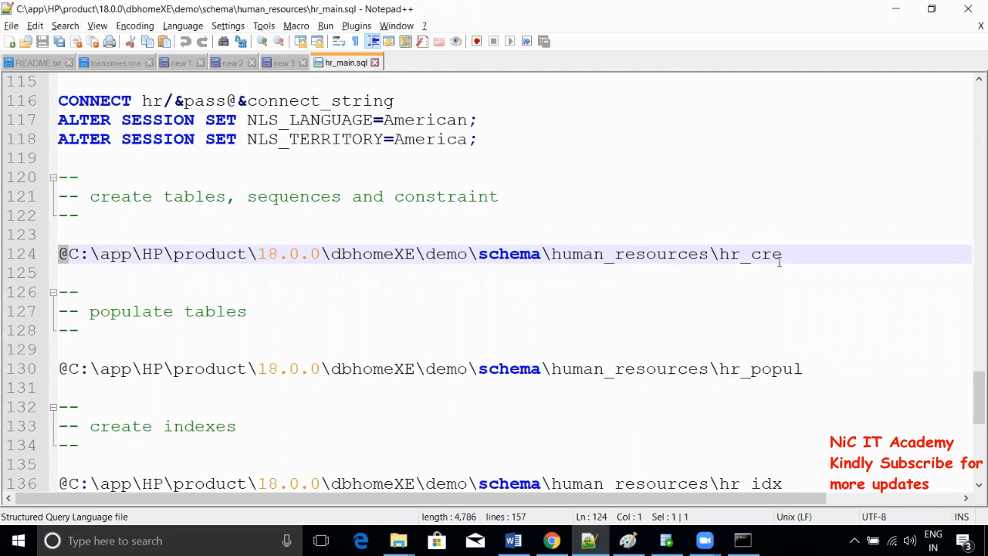
left_click_drag(780, 260, 68, 261)
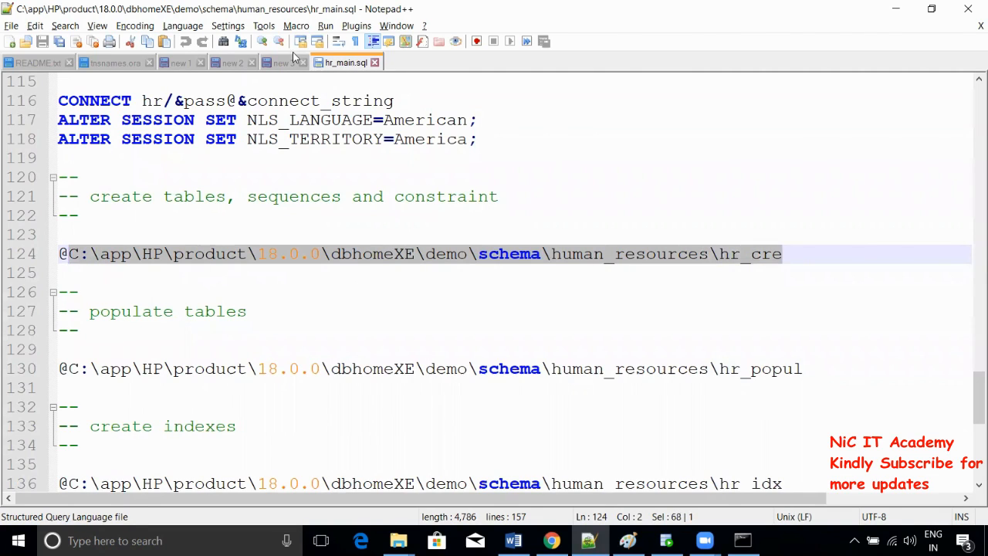
left_click(179, 63)
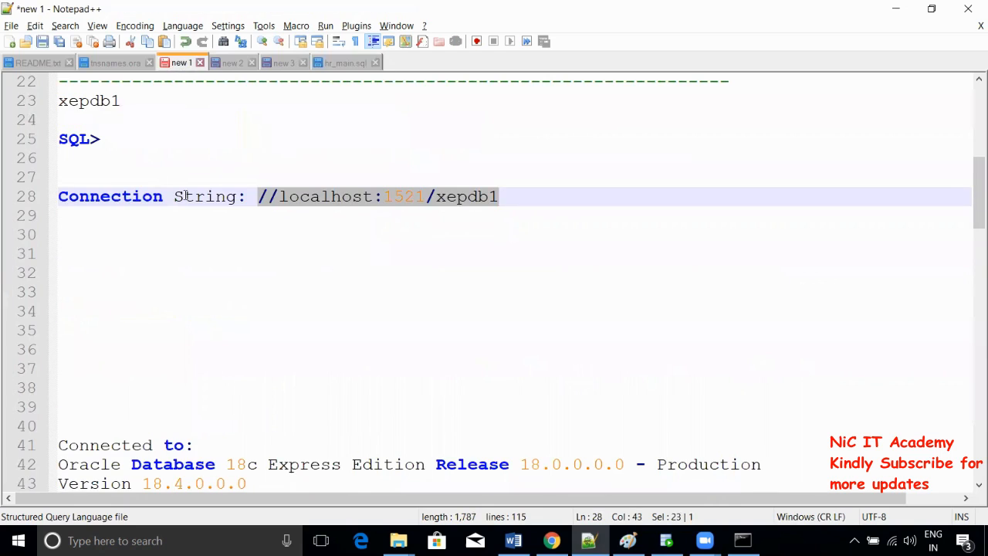
left_click(233, 63)
left_click(347, 62)
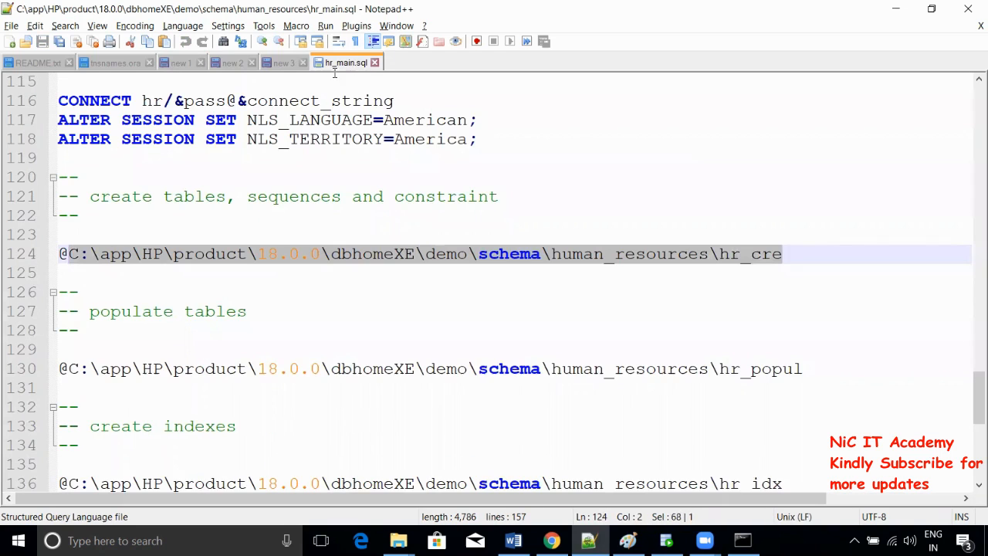
scroll(257, 291, "down", 3)
scroll(370, 185, "down", 4)
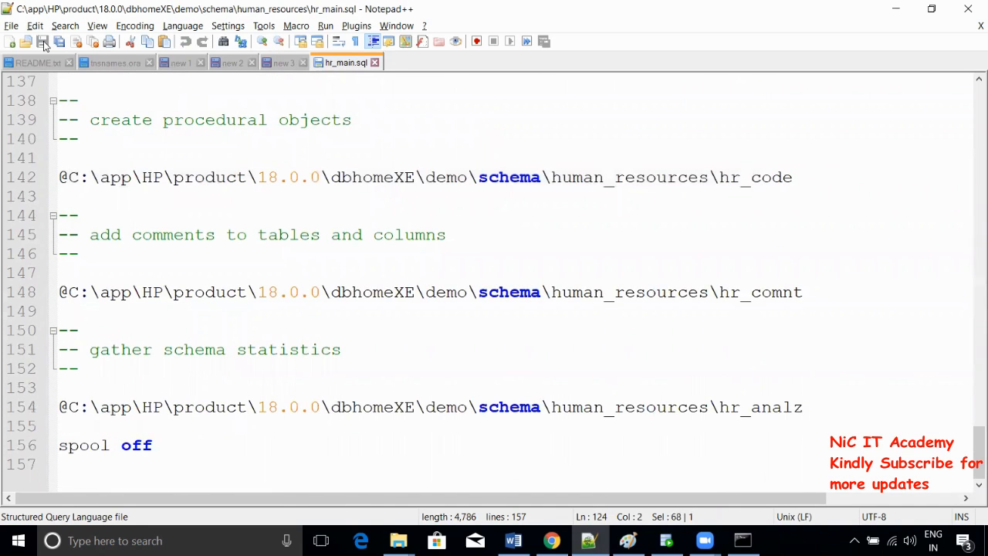
left_click(742, 540)
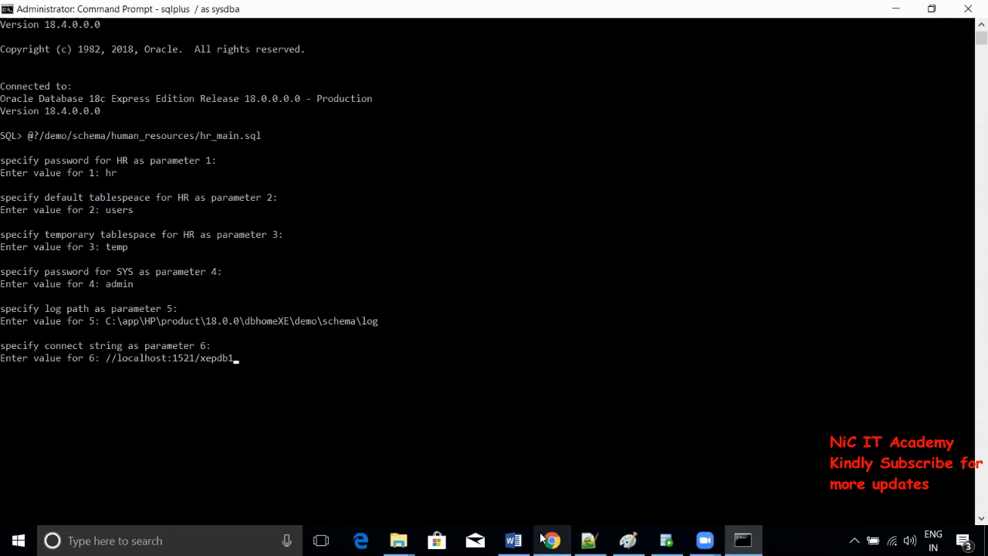
- Bring SQL Developer forward, then show the Paint diagram linking SQL Developer to Oracle 18c
mouse_move(551, 540)
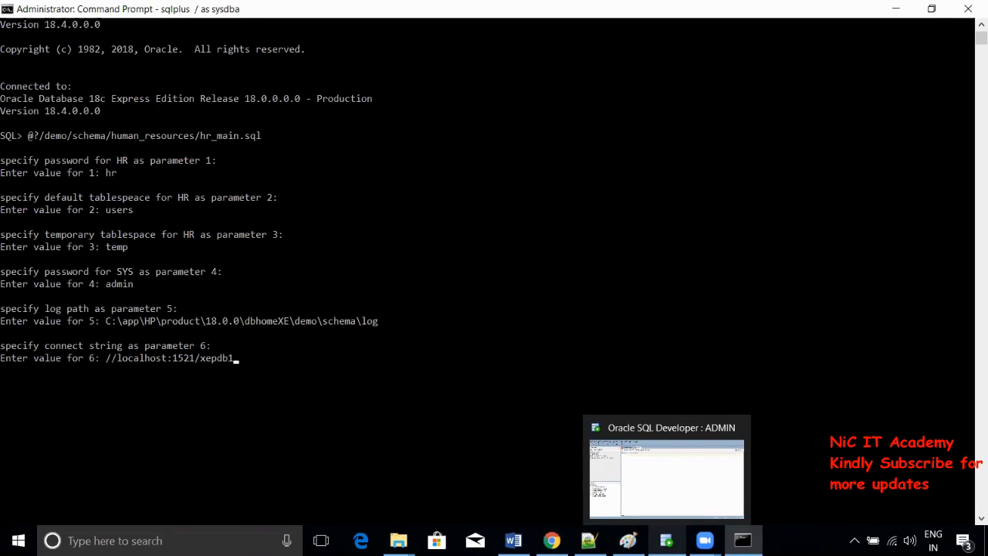
left_click(666, 540)
left_click(627, 540)
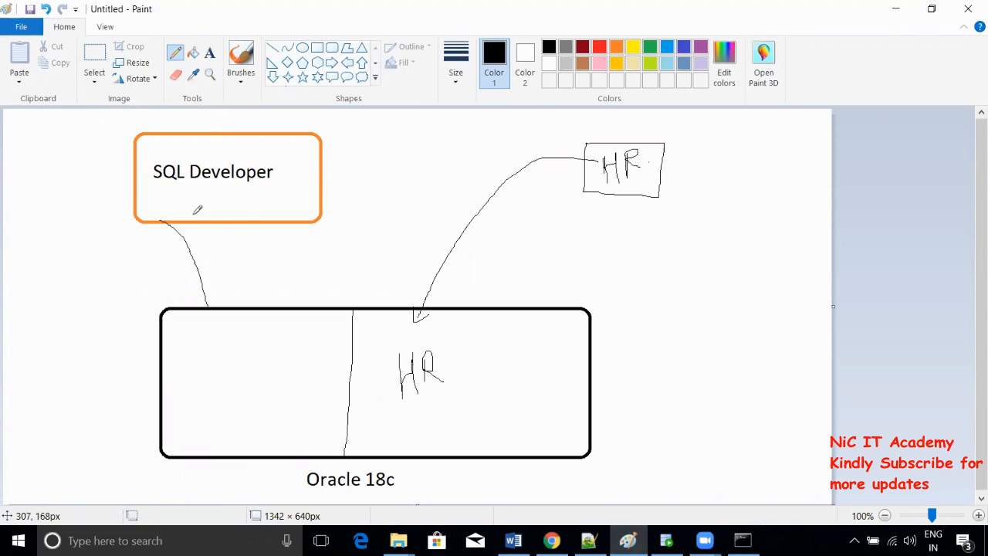
- Draw a line from the SQL Developer box to the Oracle 18c box and write System in its left half
mouse_move(163, 221)
left_mouse_down()
mouse_move(353, 275)
mouse_move(378, 317)
left_mouse_up()
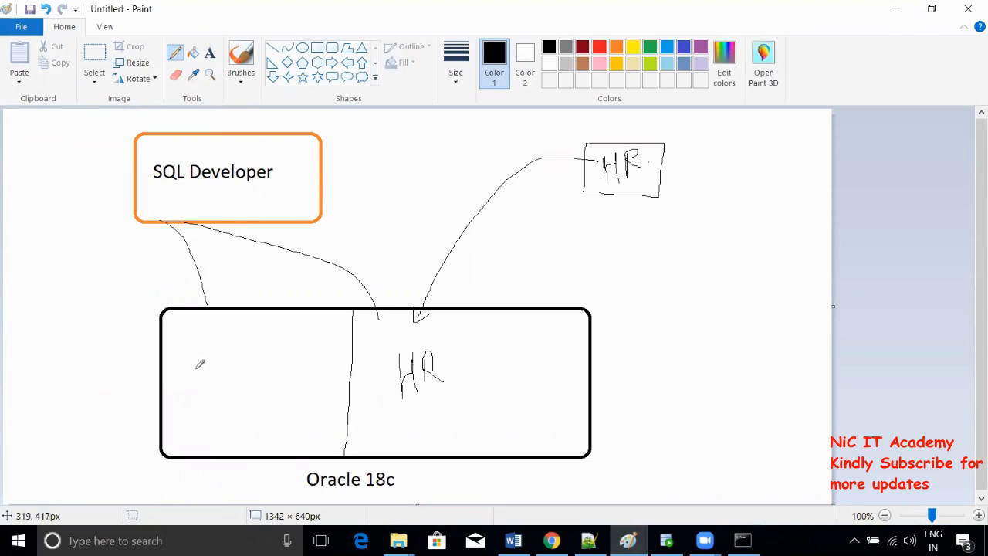
mouse_move(198, 369)
left_mouse_down()
mouse_move(176, 373)
mouse_move(185, 396)
mouse_move(176, 396)
mouse_move(208, 363)
mouse_move(207, 399)
left_mouse_up()
mouse_move(230, 357)
left_mouse_down()
mouse_move(219, 362)
mouse_move(234, 376)
mouse_move(219, 383)
left_mouse_up()
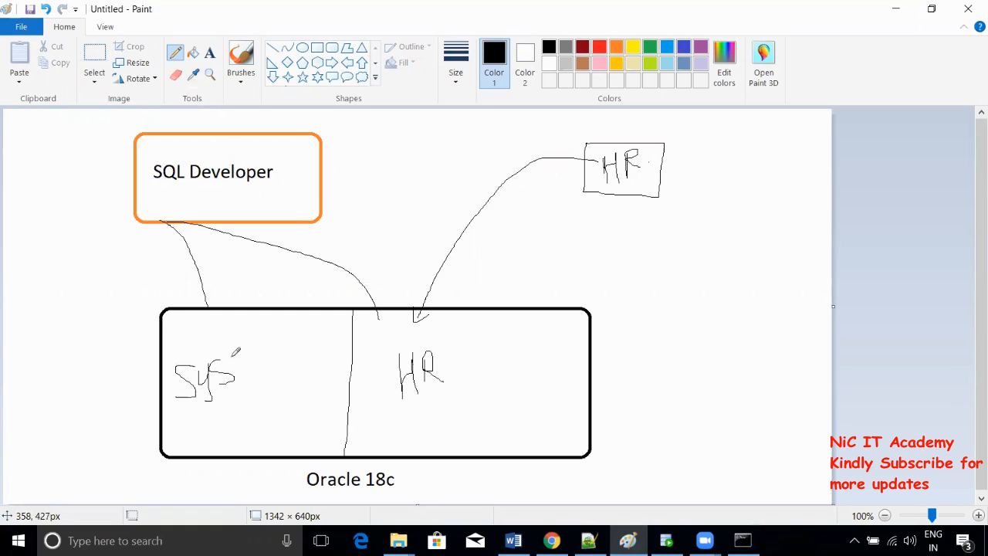
mouse_move(240, 336)
left_mouse_down()
mouse_move(243, 369)
mouse_move(258, 356)
mouse_move(257, 340)
mouse_move(270, 350)
mouse_move(270, 338)
mouse_move(283, 336)
left_mouse_up()
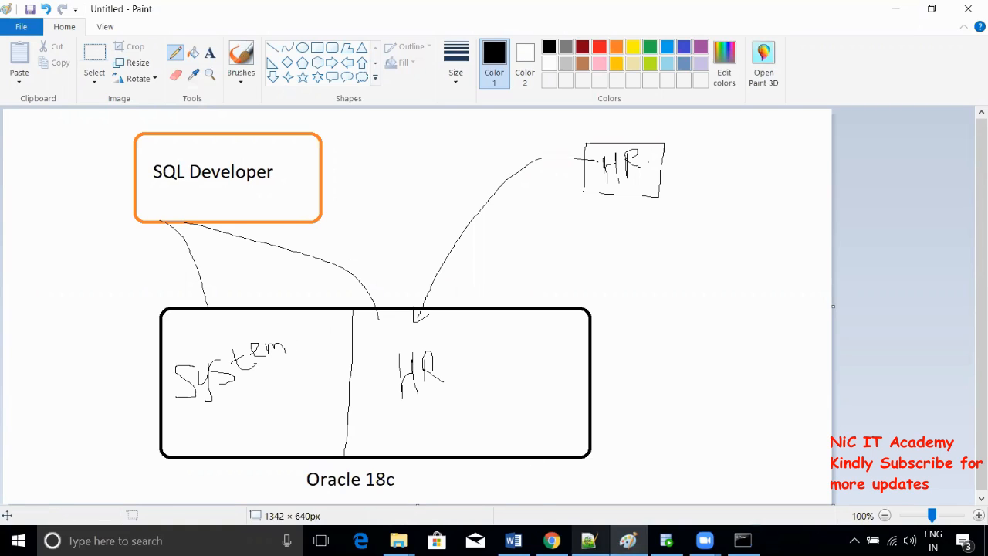
left_click(666, 540)
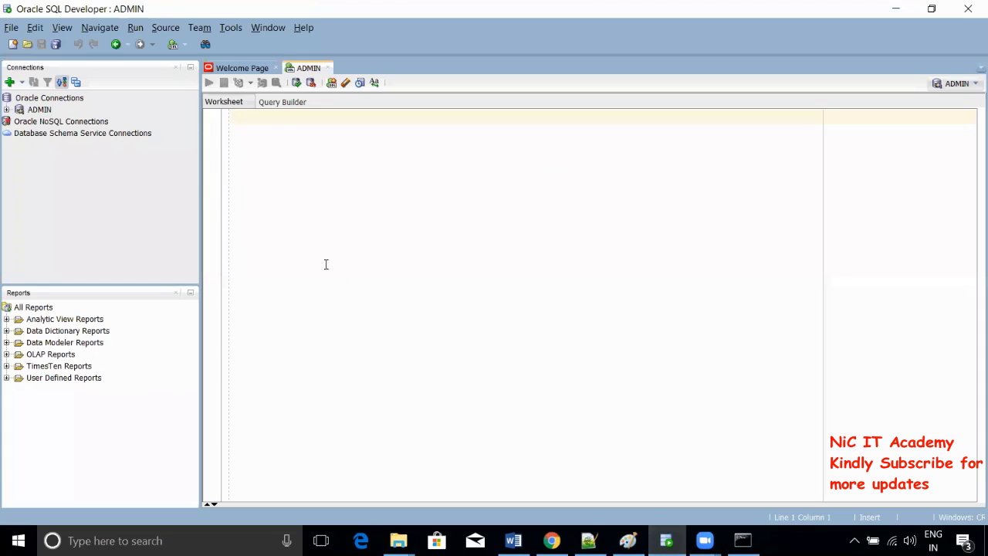
- Create connection HR with username HR, its password and service name xepdb1, then test it
left_click(9, 83)
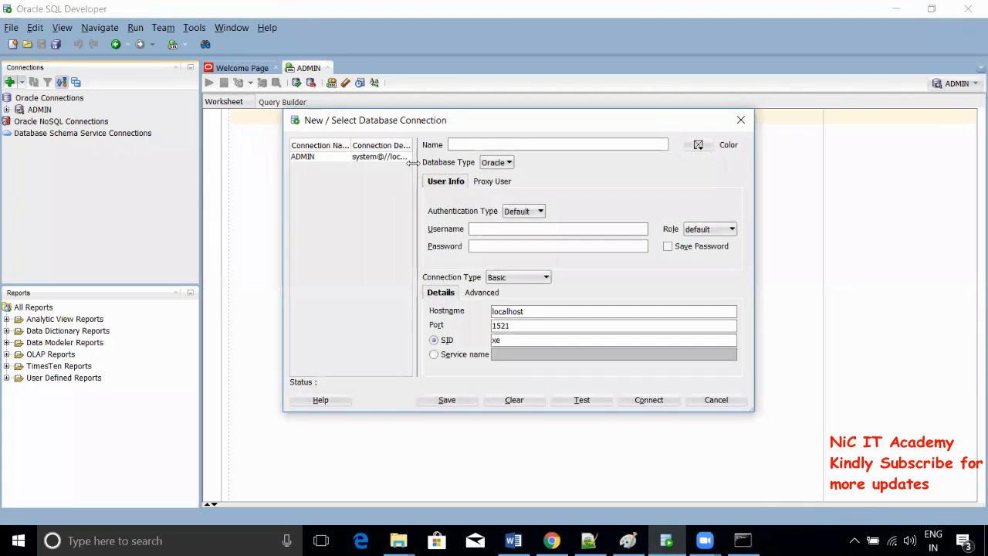
type("HR")
left_click(493, 227)
type("HR")
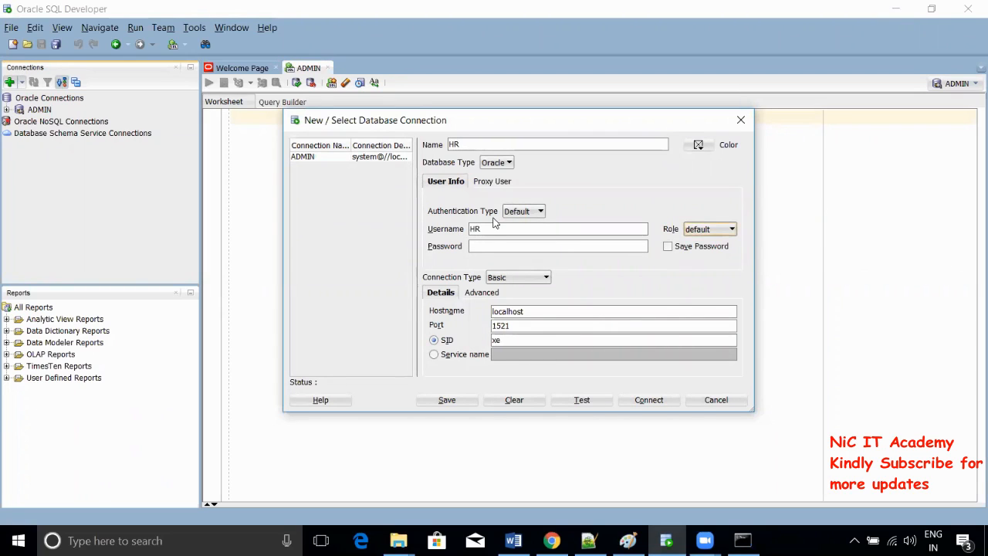
left_click(476, 247)
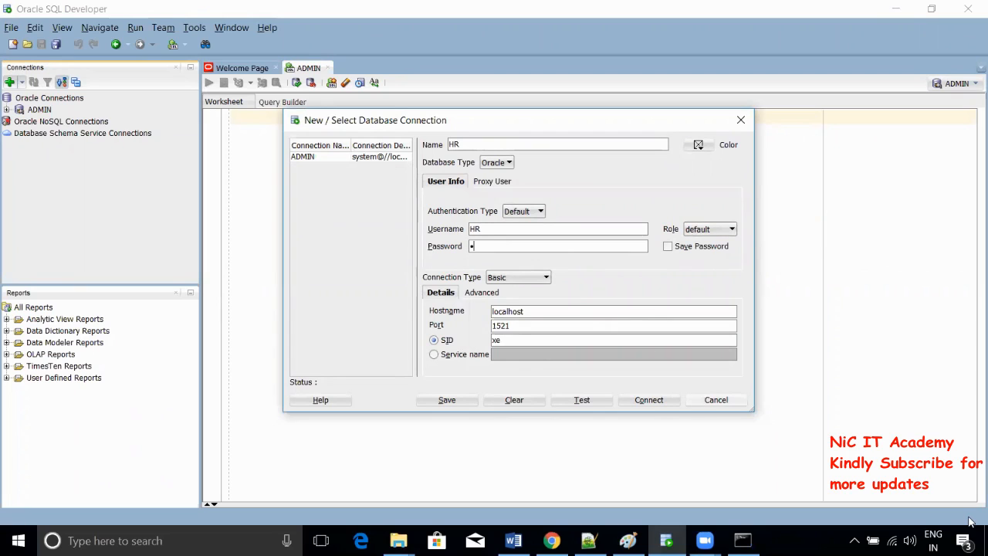
left_click(462, 354)
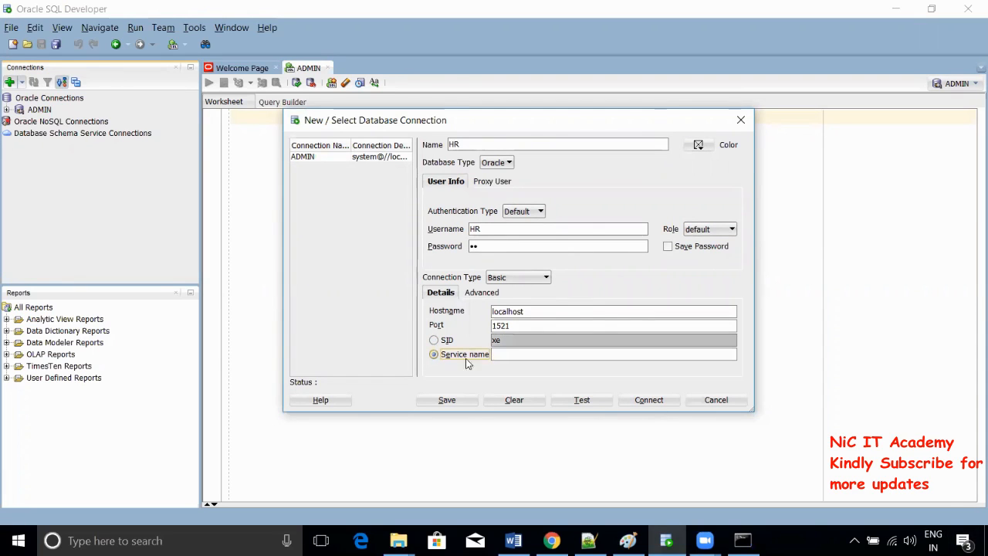
left_click(496, 355)
type("xepdb1")
left_click(584, 398)
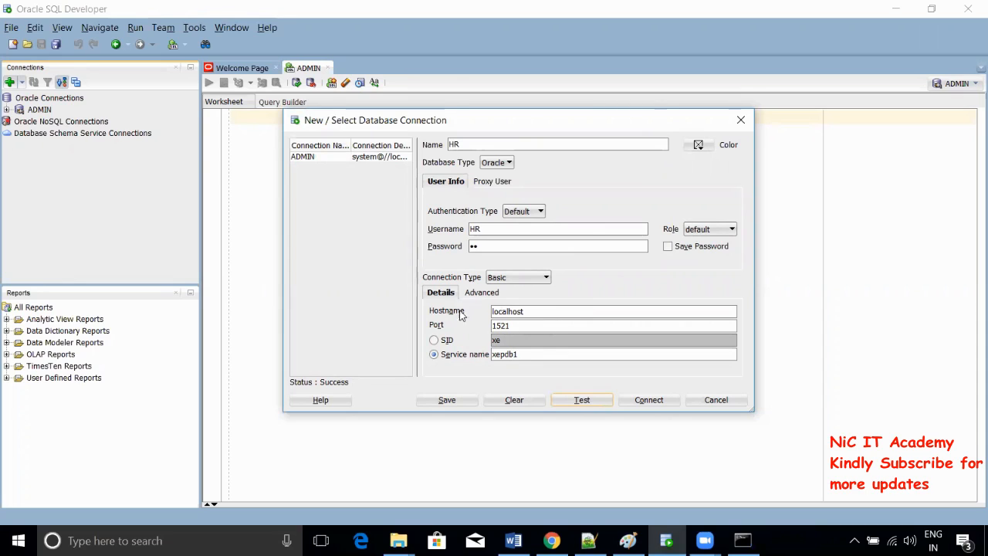
- Switch the HR connection to TNS with network alias XEPDB1 and test it
left_click(506, 278)
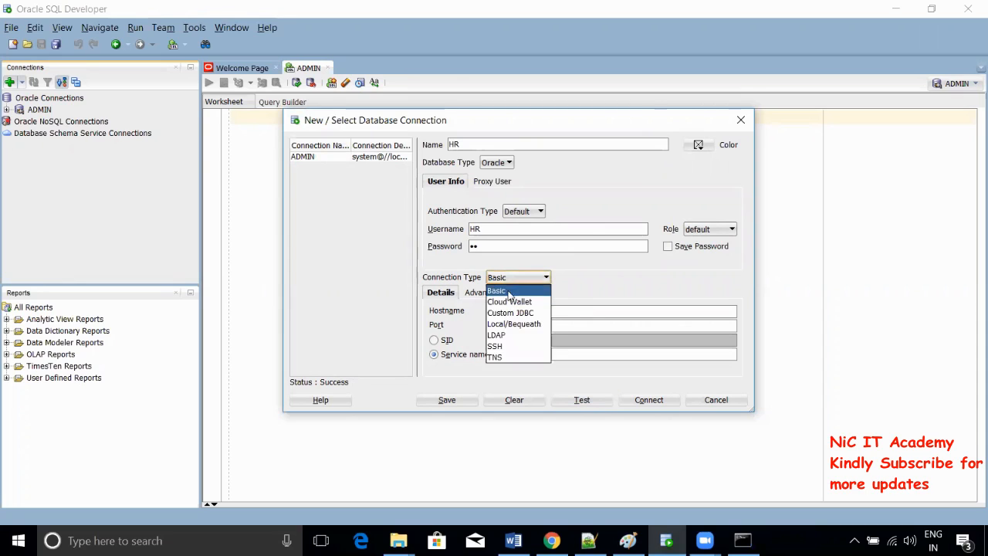
left_click(502, 357)
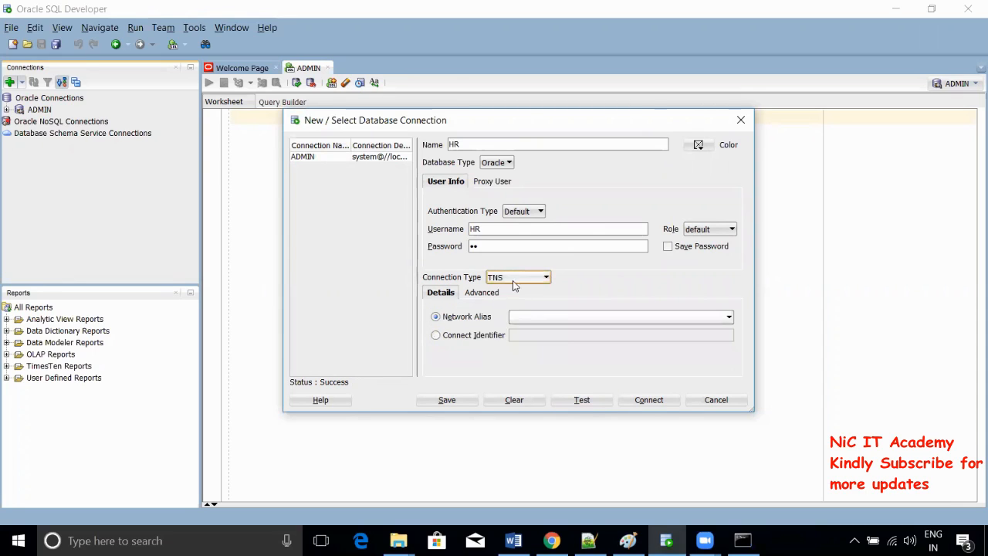
left_click(524, 317)
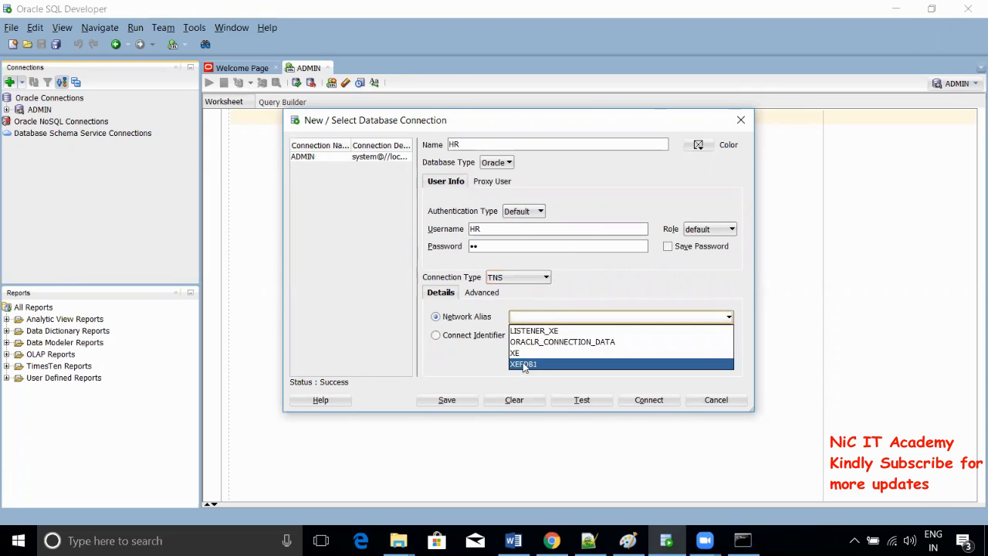
left_click(523, 366)
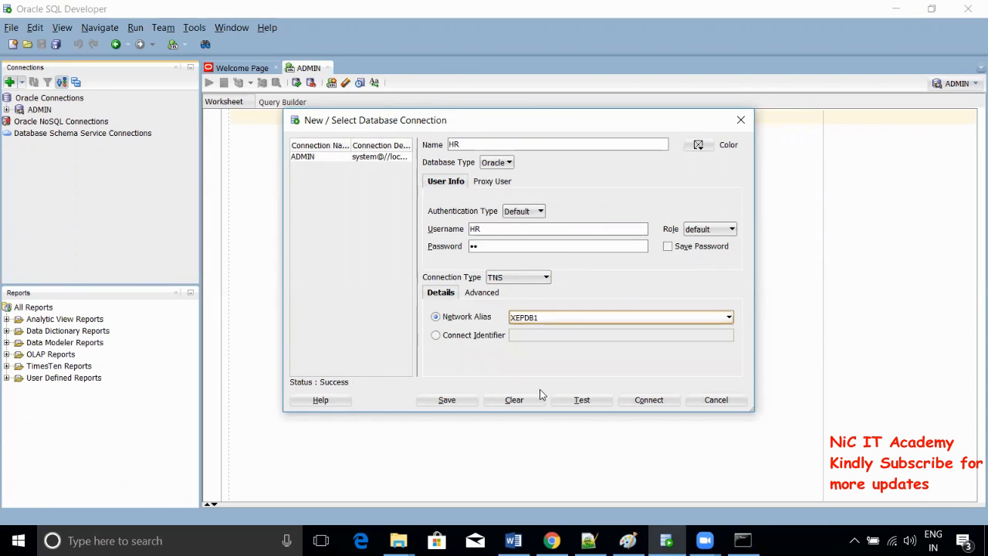
left_click(588, 402)
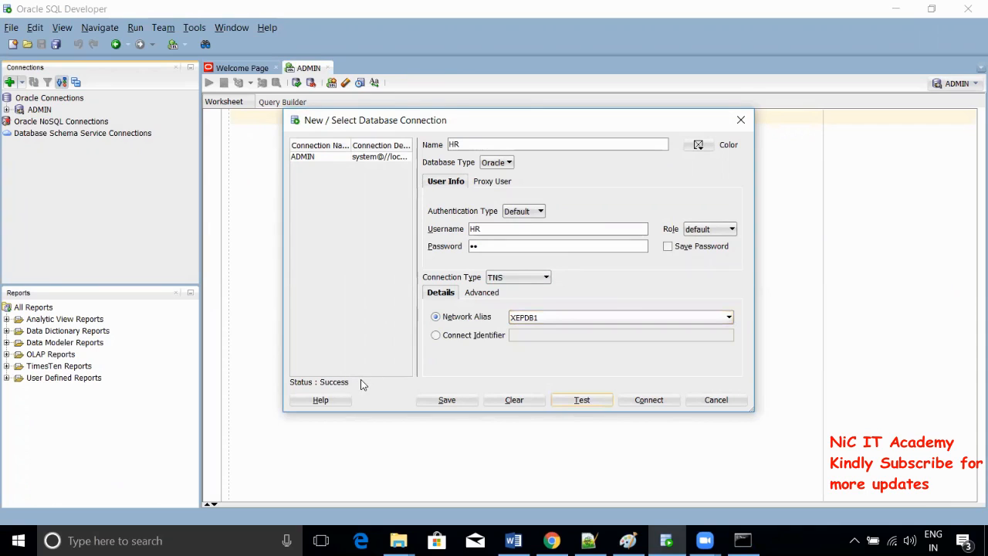
- Switch the connection type back to Basic and retest it, then bring up Notepad++
left_click(498, 279)
left_click(514, 290)
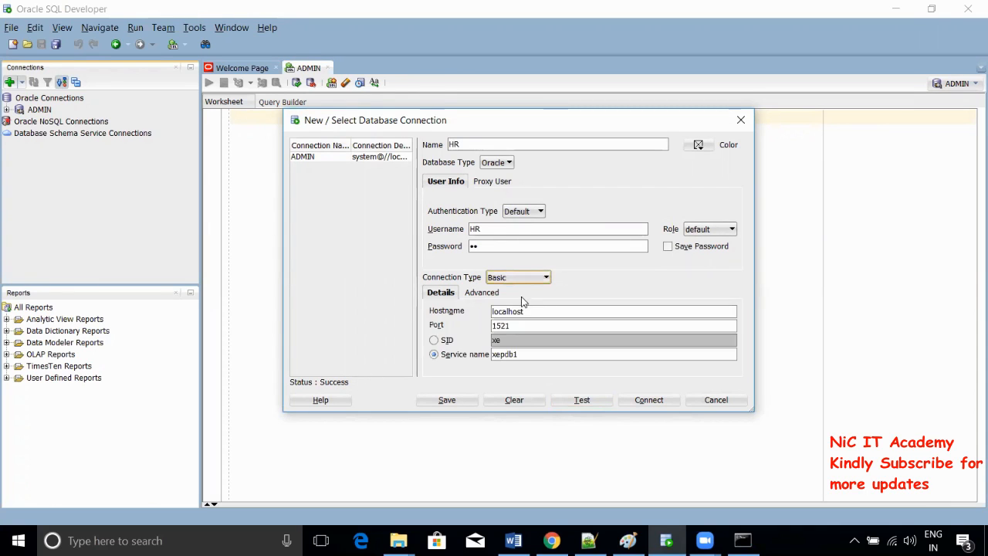
left_click(571, 399)
left_click(589, 541)
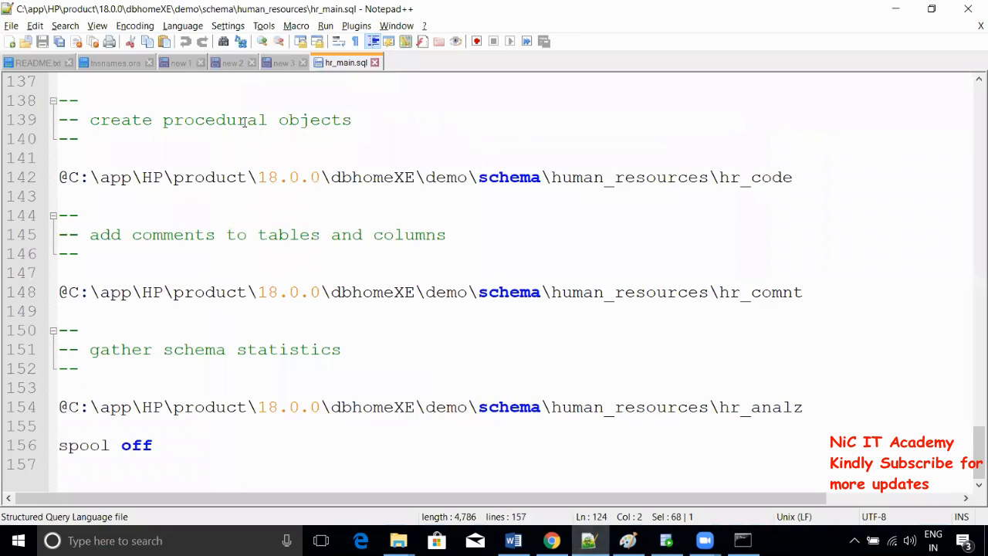
- Highlight the XEPDB1 alias entry in tnsnames.ora, then go back to SQL Developer's connection setup
left_click(128, 64)
scroll(125, 266, "down", 5)
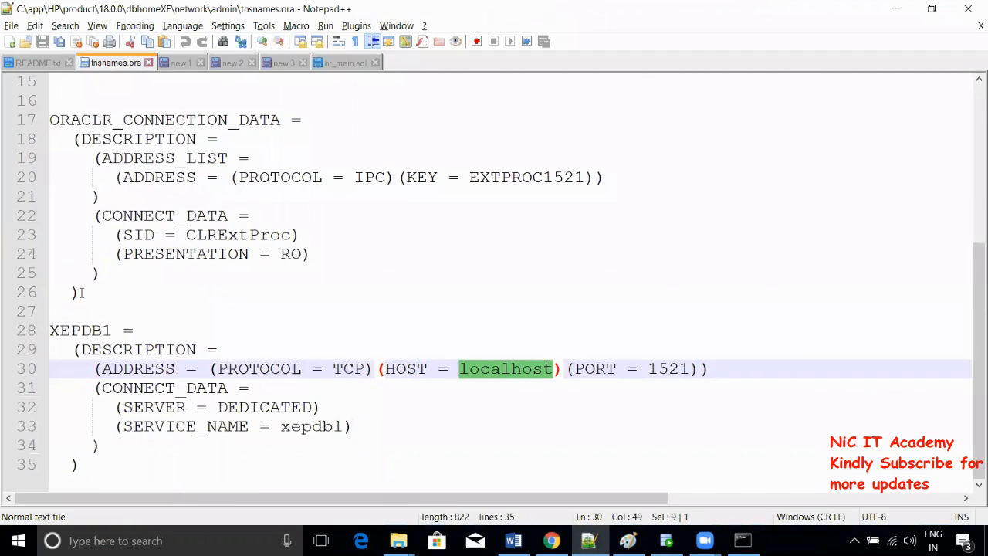
double_click(66, 332)
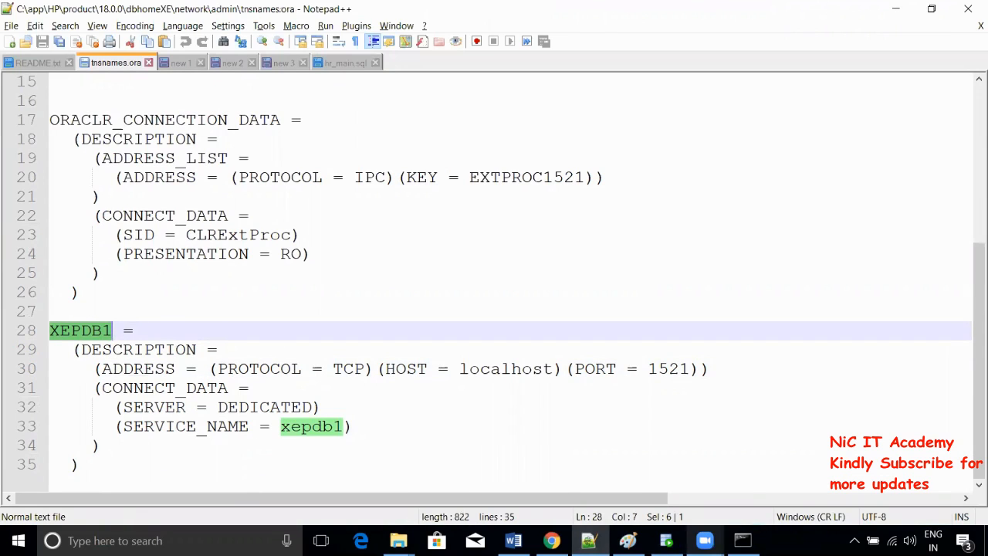
left_click(742, 540)
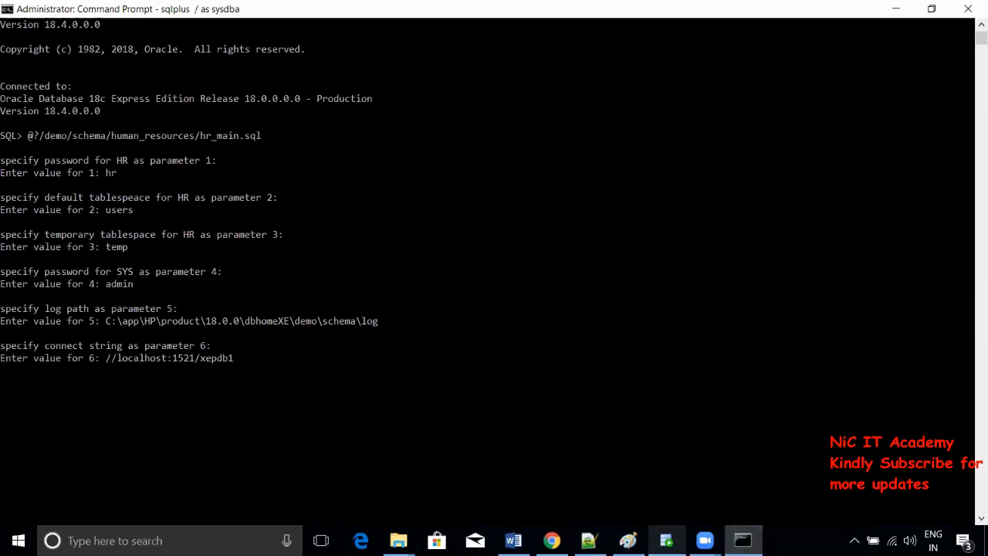
left_click(666, 540)
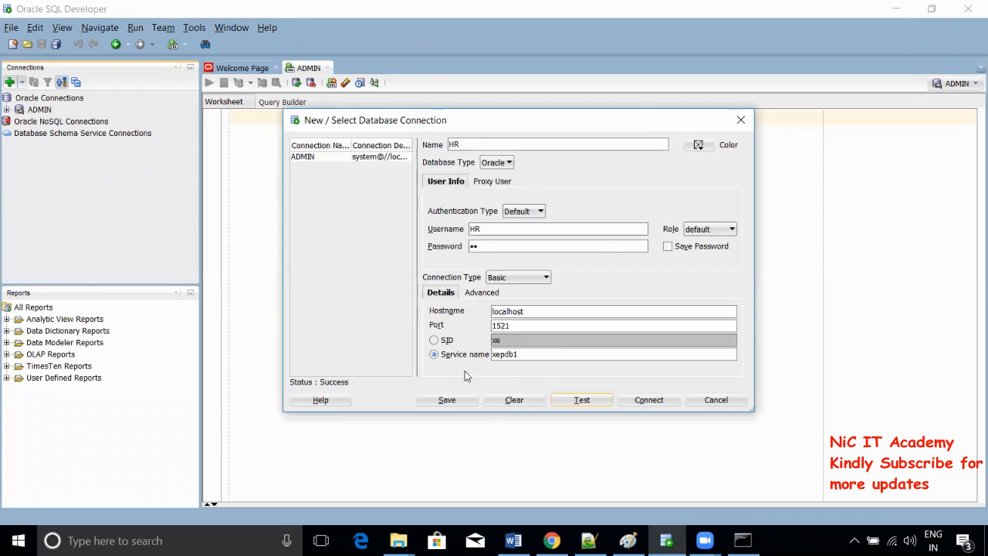
- Connect using the HR connection, glance at the Paint diagram, and return to the HR worksheet
left_click(647, 400)
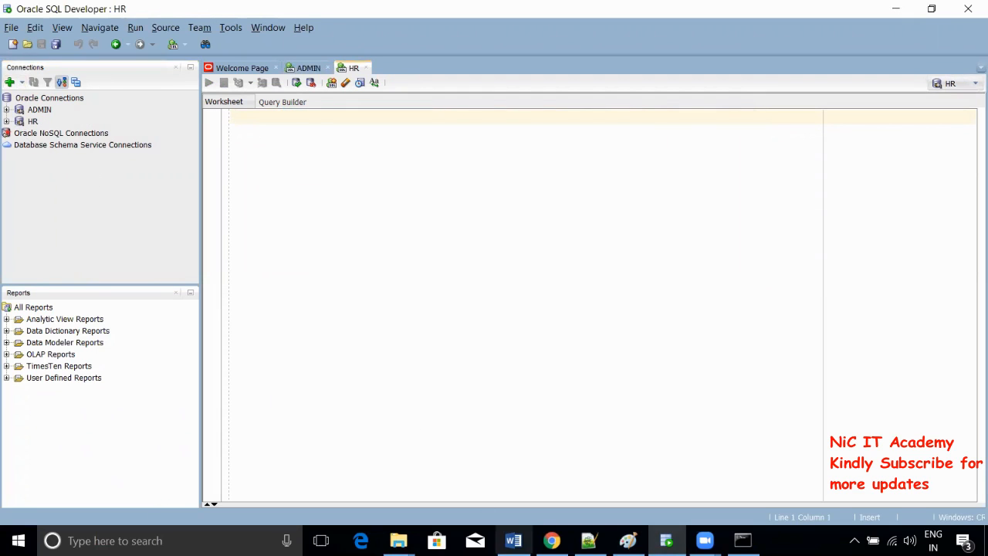
left_click(628, 540)
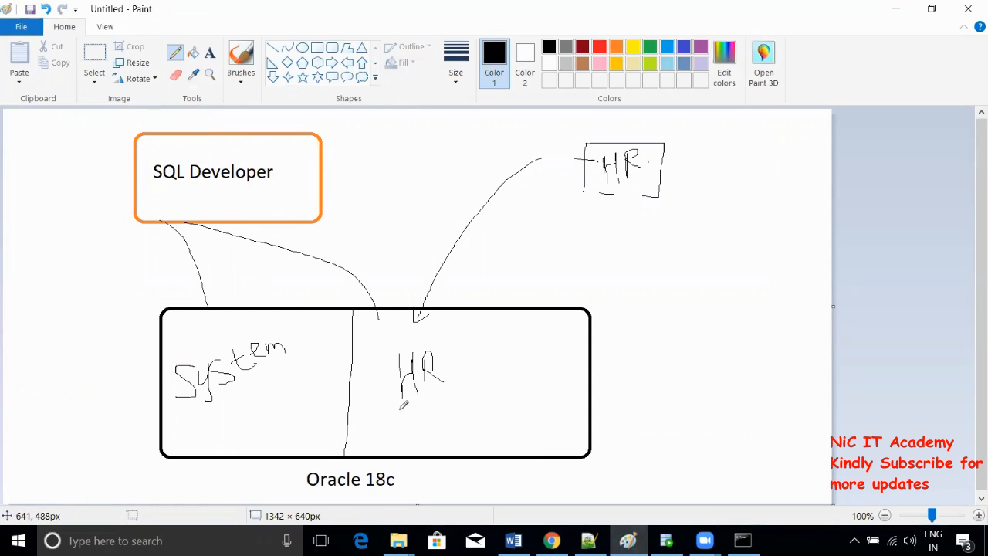
key("alt+Tab")
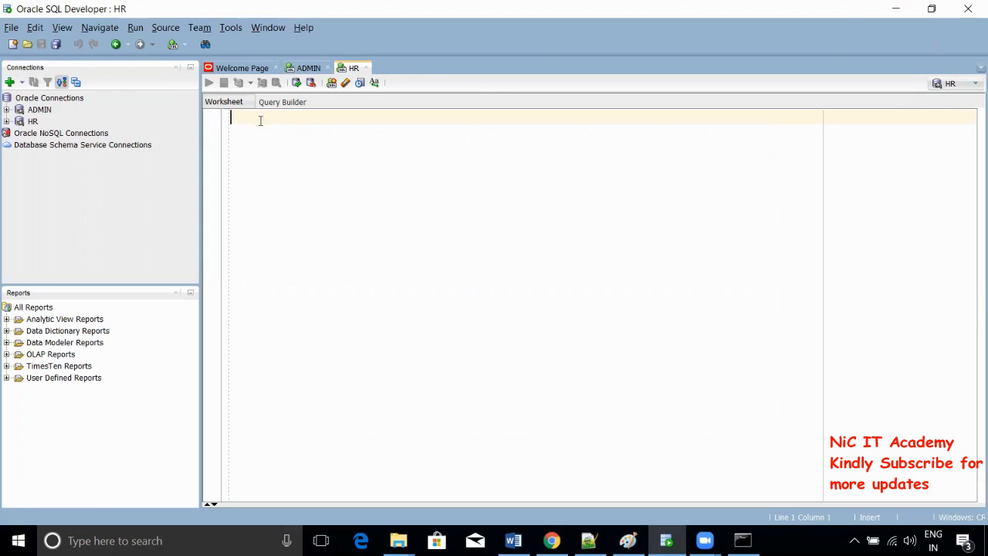
- Expand HR > Tables, run 'select * from employees;', and enlarge the results pane
left_click(6, 121)
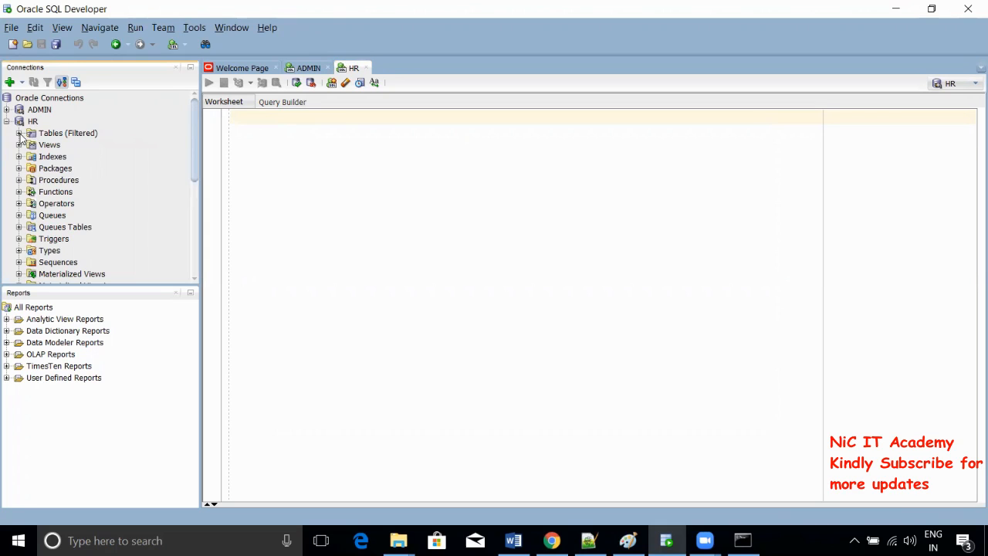
left_click(19, 133)
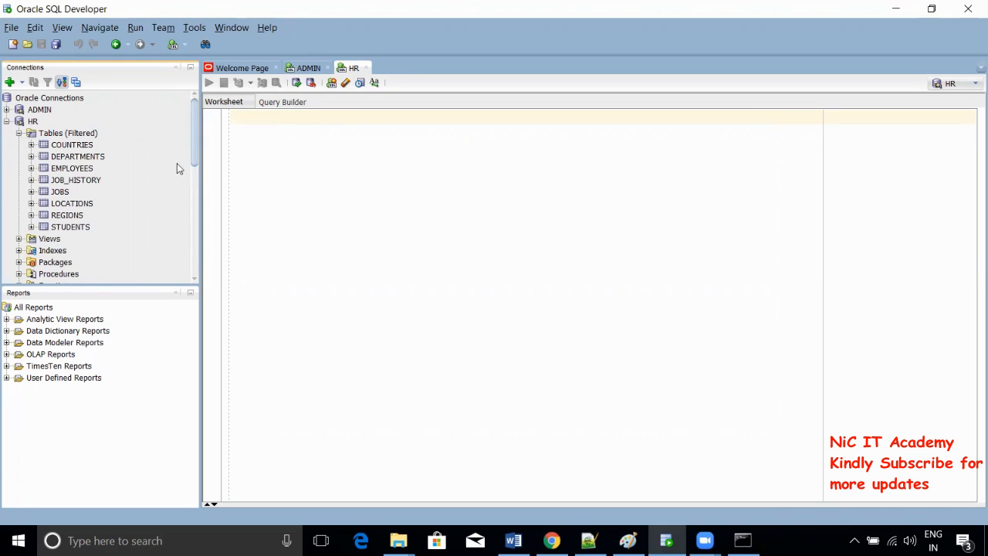
left_click(244, 118)
type("sele")
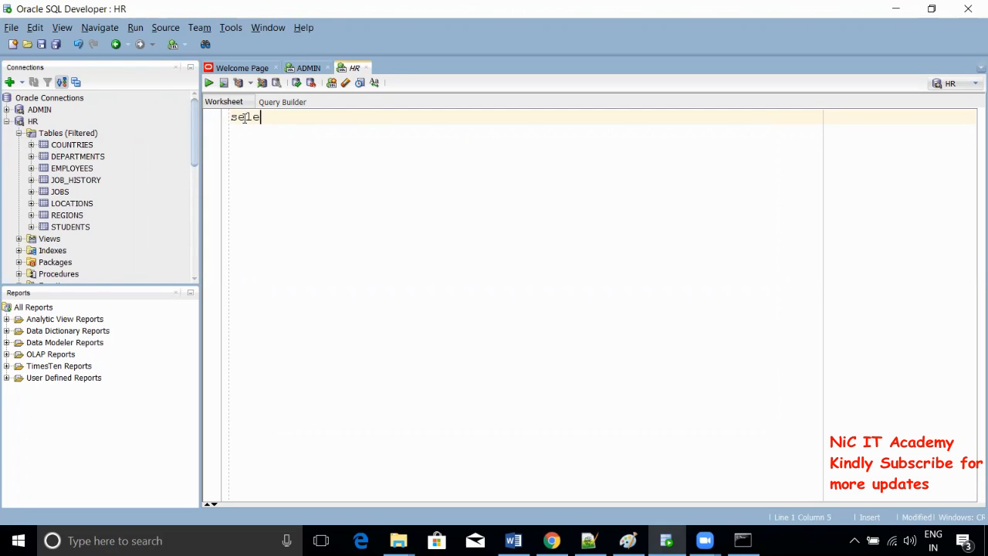
type("ct * from employees")
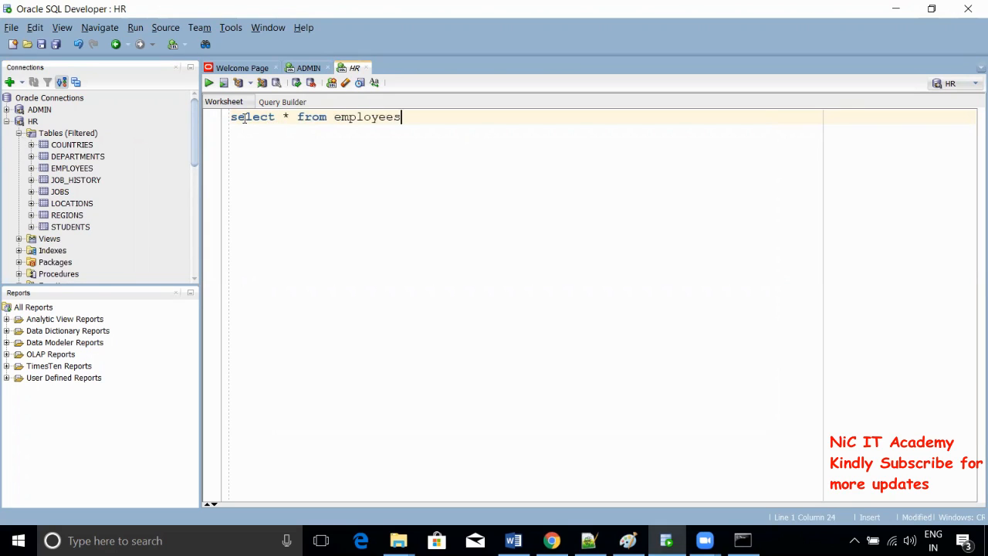
type(";")
key("ctrl+a")
key("ctrl+Return")
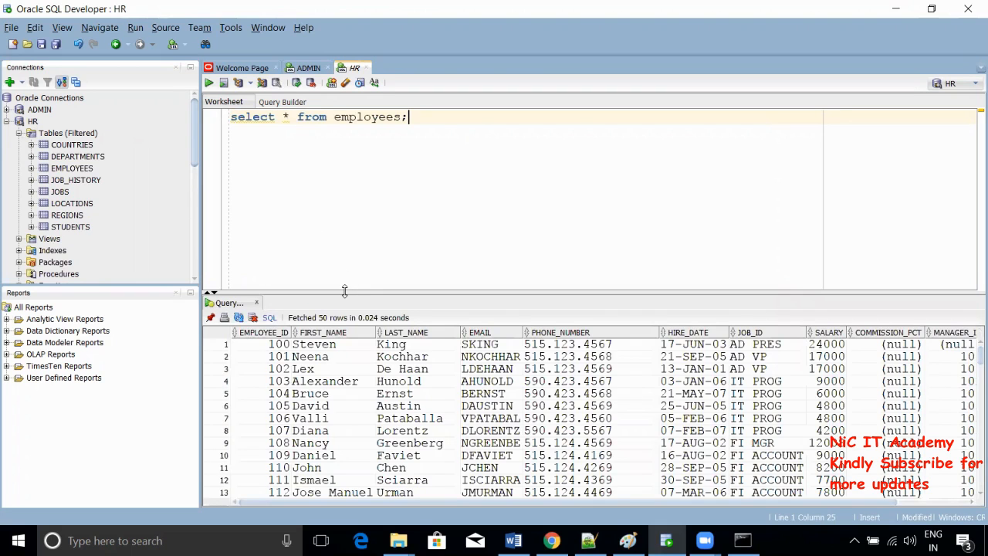
left_click_drag(345, 292, 337, 235)
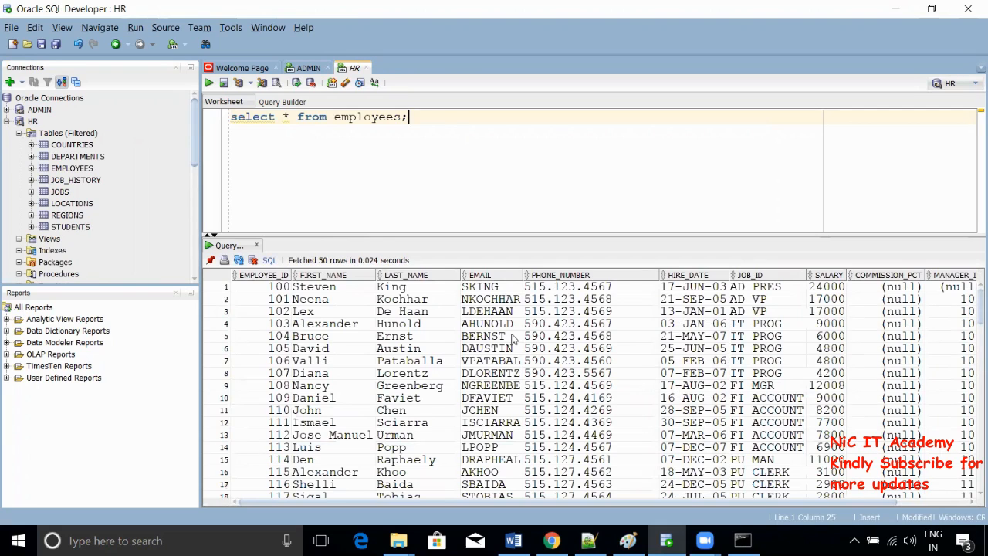
left_click_drag(309, 235, 309, 242)
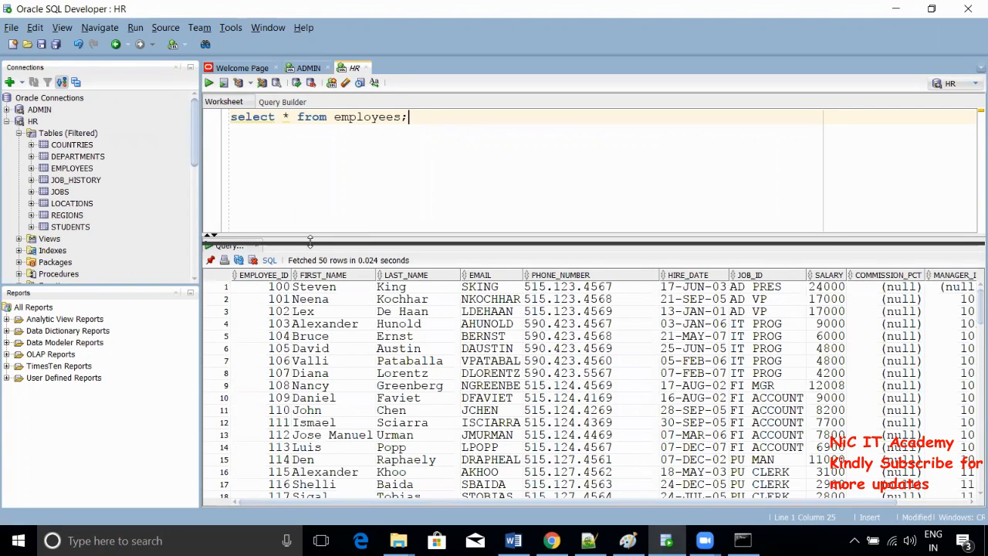
left_click_drag(310, 242, 310, 244)
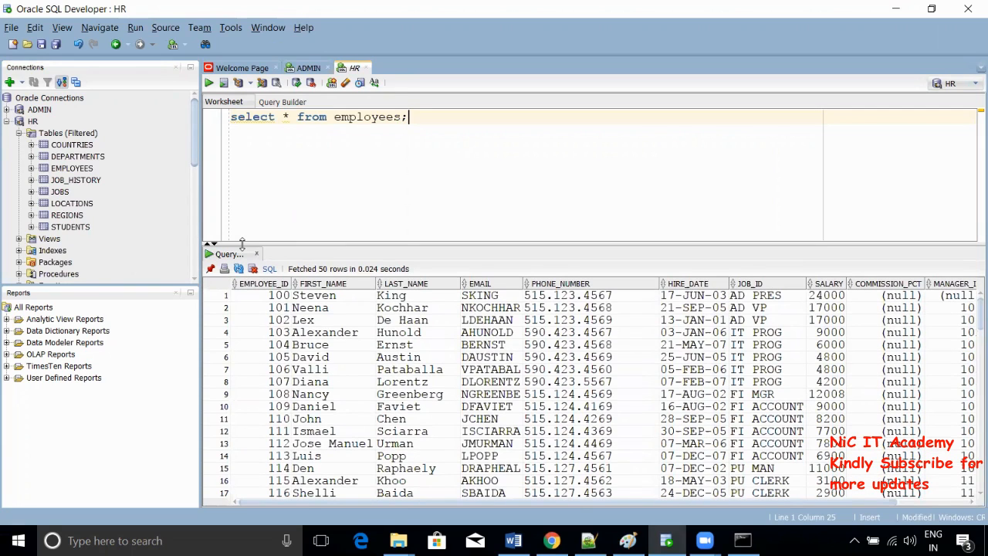